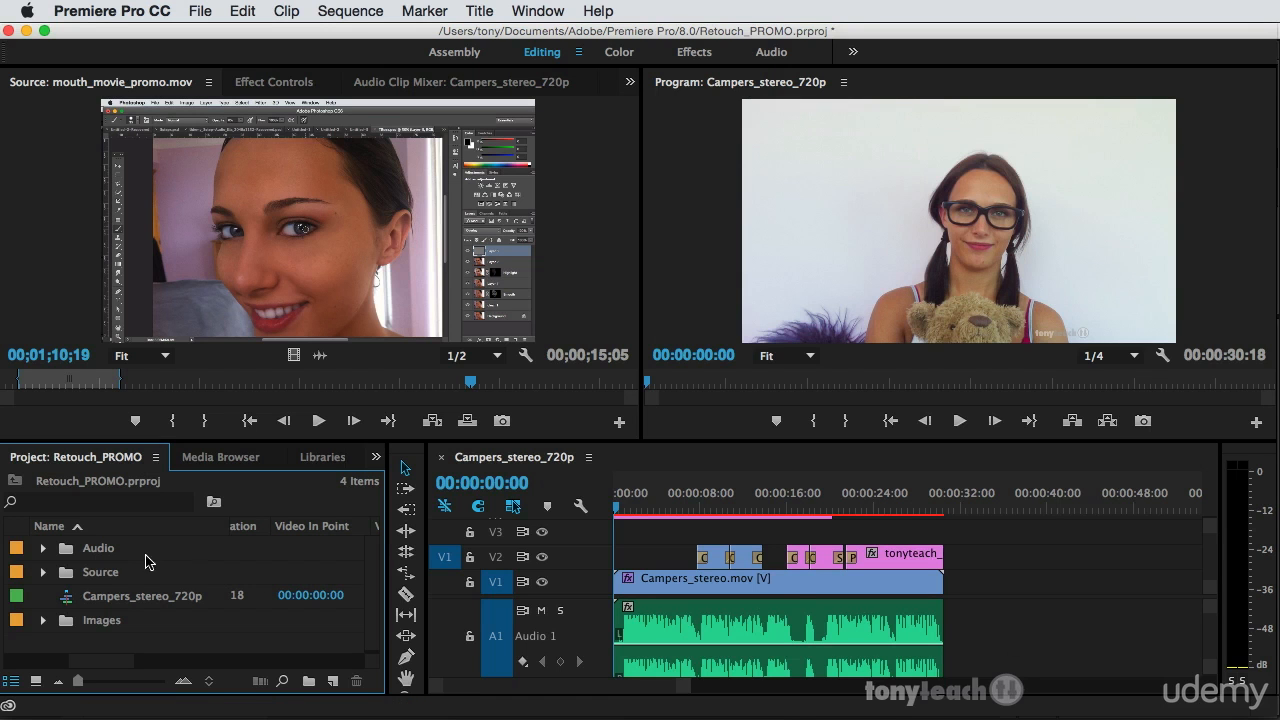
Step: Open the Audio bin and import the Missing You.wav file into it
{"action": "double_click", "coordinate": [67, 556]}
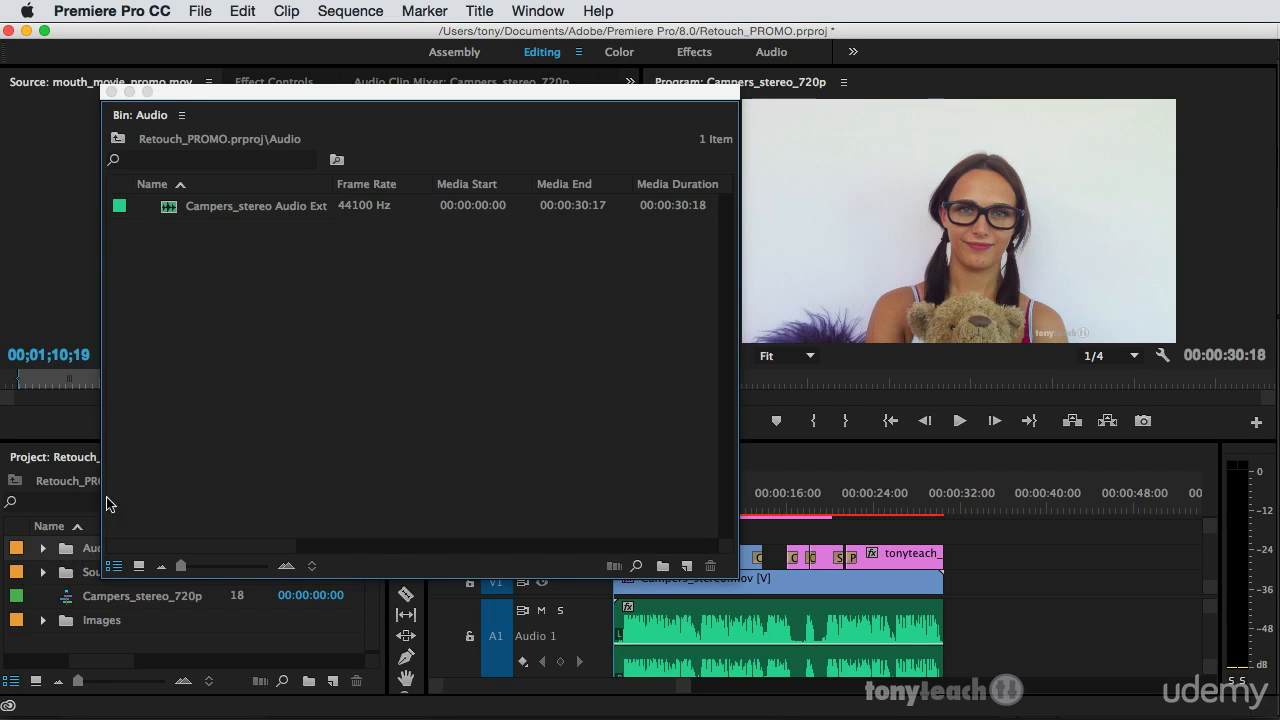
{"action": "double_click", "coordinate": [197, 296]}
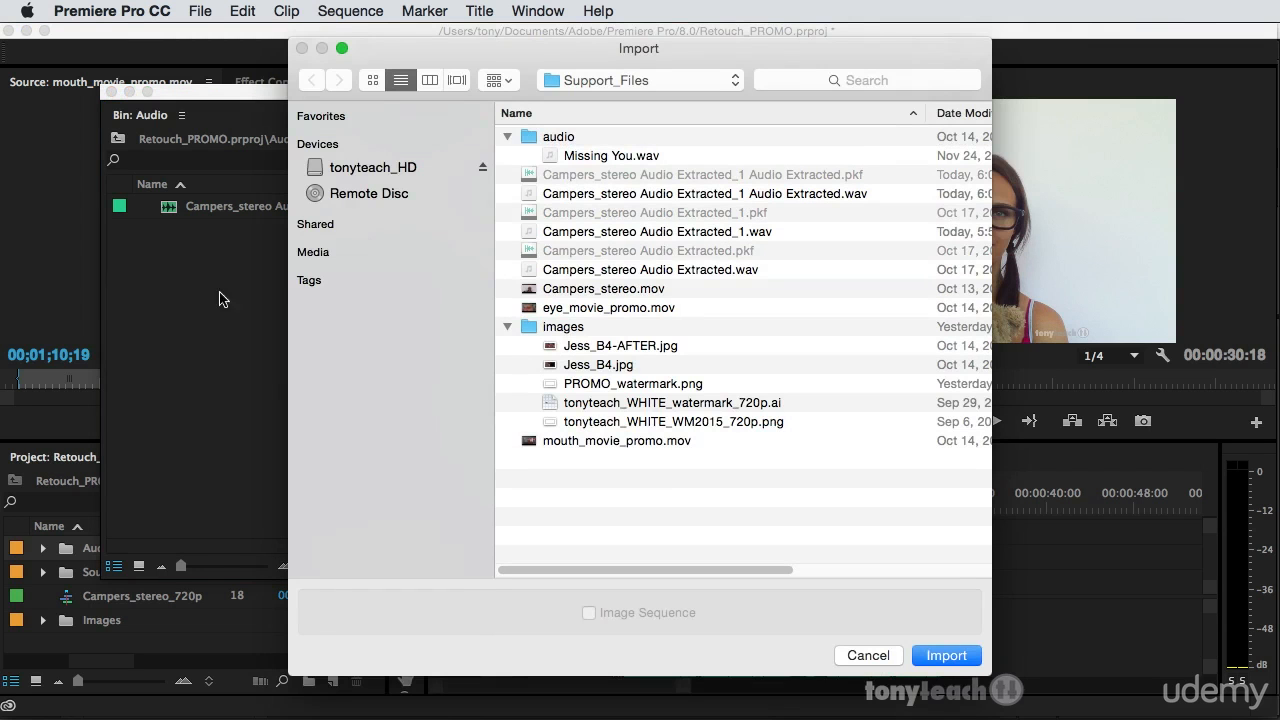
{"action": "left_click", "coordinate": [560, 155]}
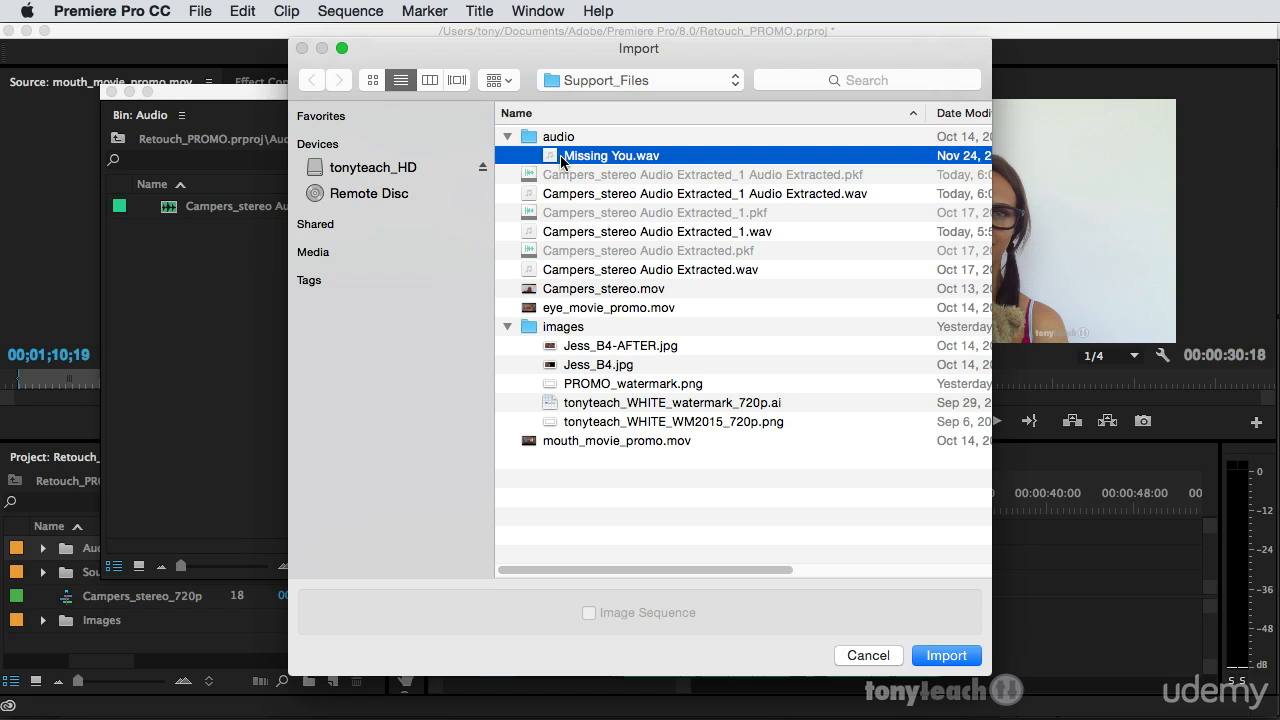
{"action": "left_click", "coordinate": [933, 655]}
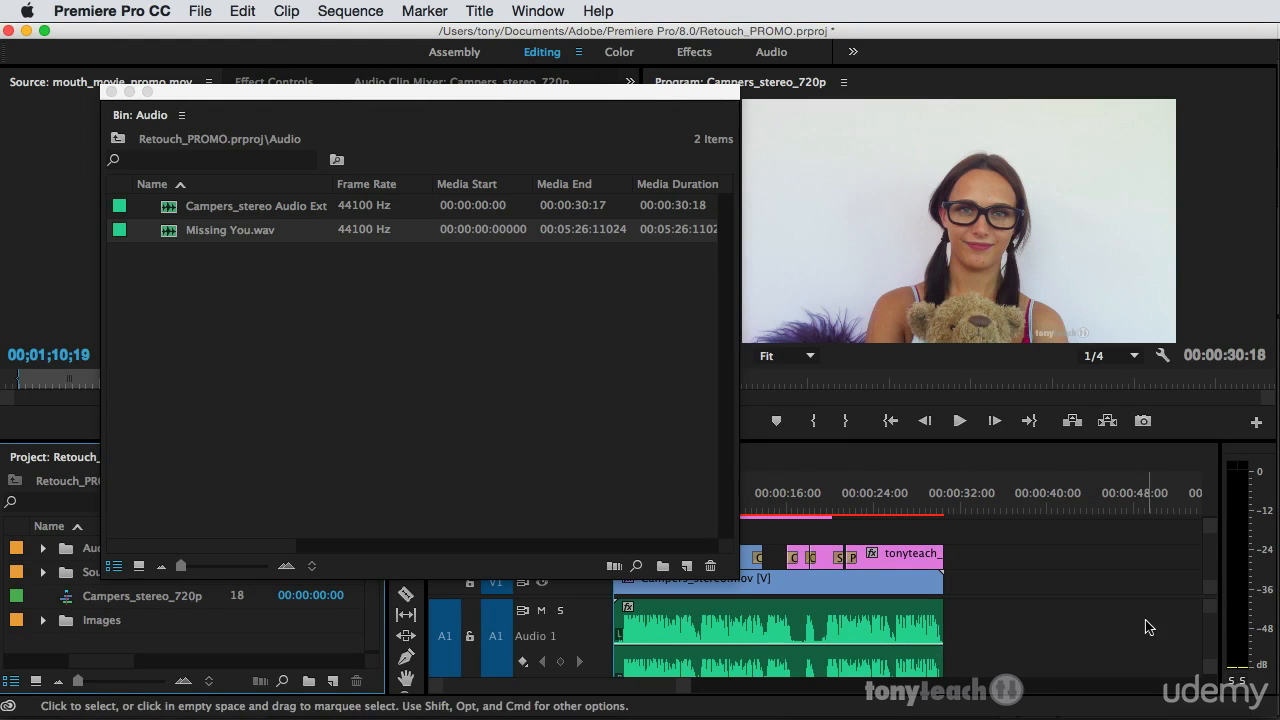
Step: Place Missing You.wav on audio track A2 at the start of the sequence and close the Audio bin window
{"action": "scroll", "coordinate": [1052, 614], "scroll_direction": "down", "scroll_amount": 3}
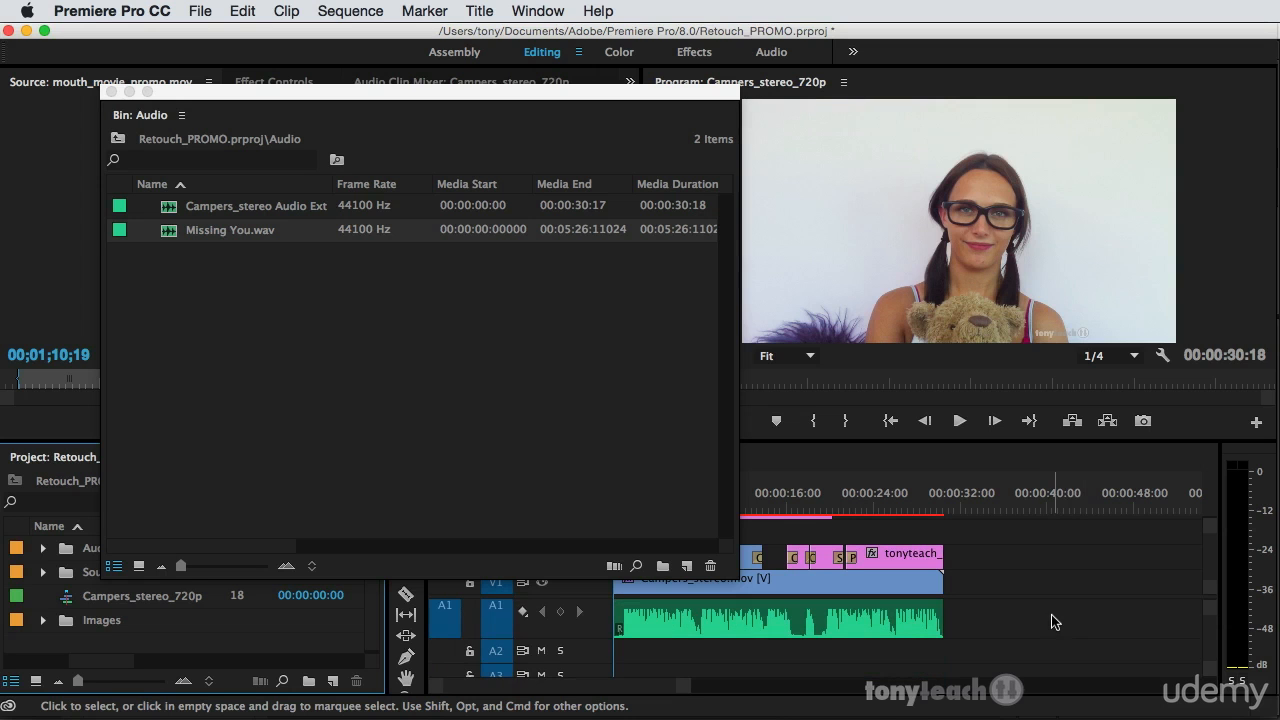
{"action": "scroll", "coordinate": [1051, 614], "scroll_direction": "down", "scroll_amount": 2}
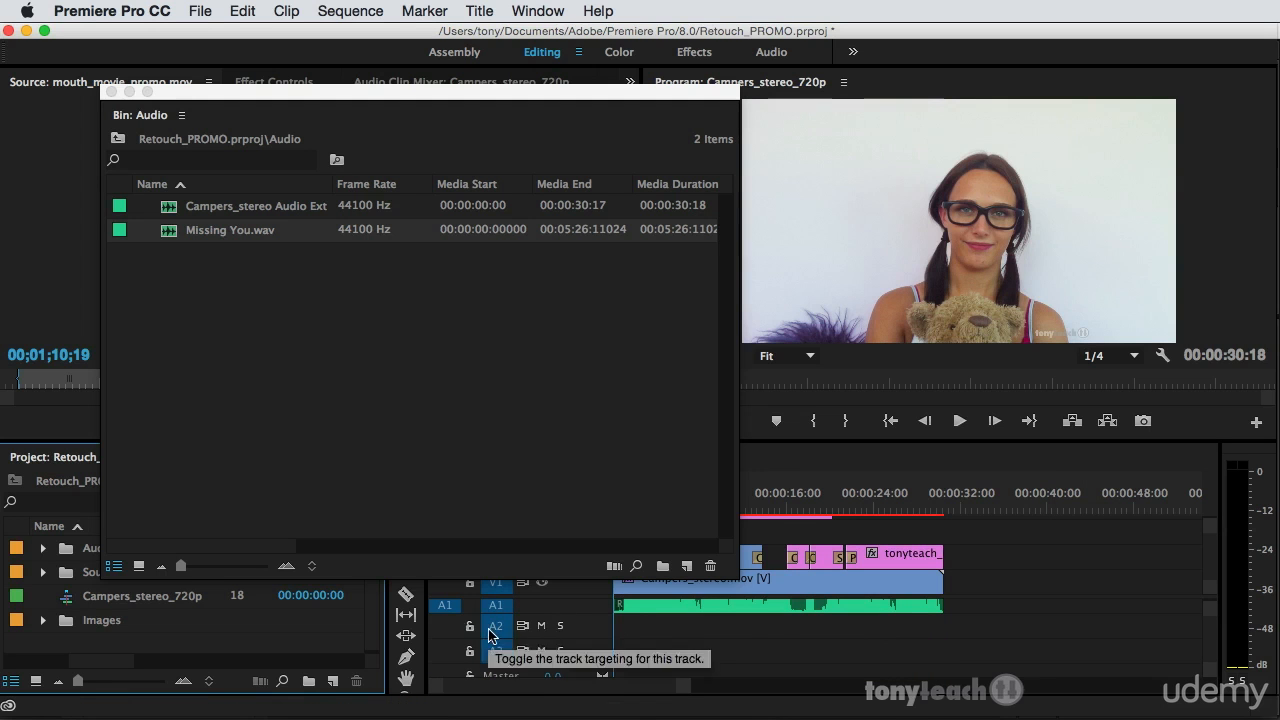
{"action": "left_click_drag", "start_coordinate": [170, 244], "coordinate": [614, 627]}
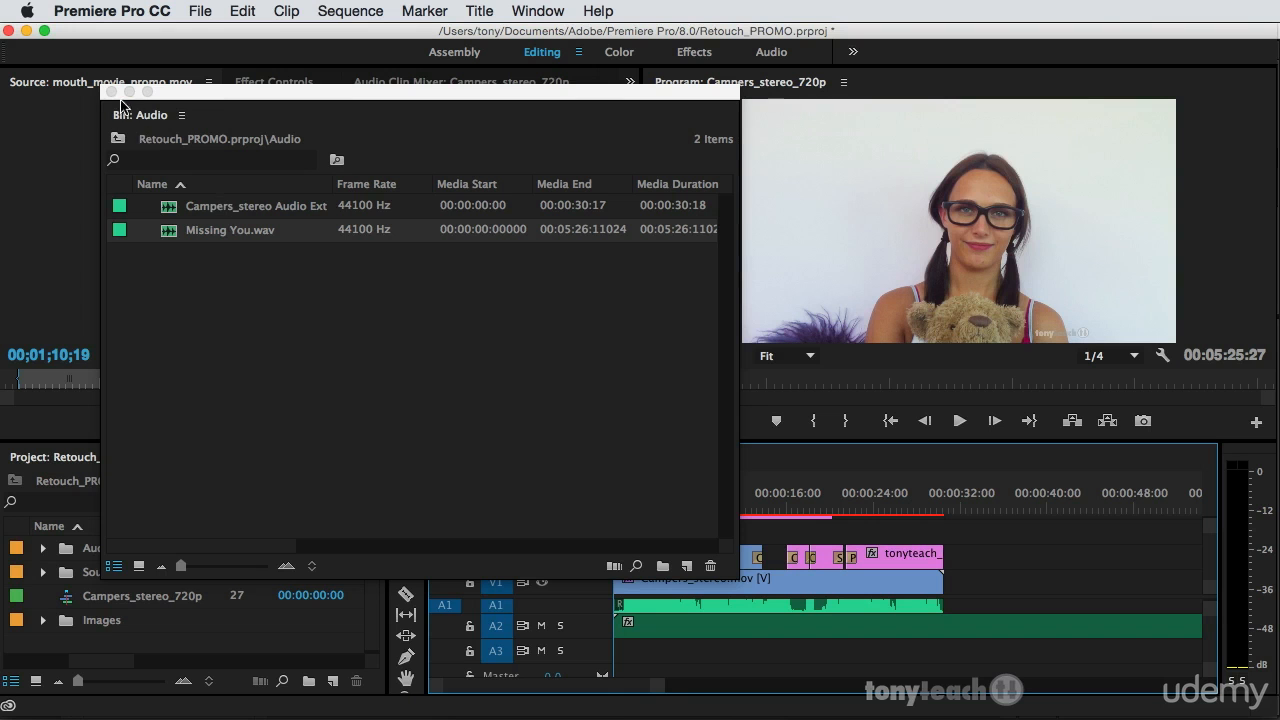
{"action": "left_click", "coordinate": [111, 92]}
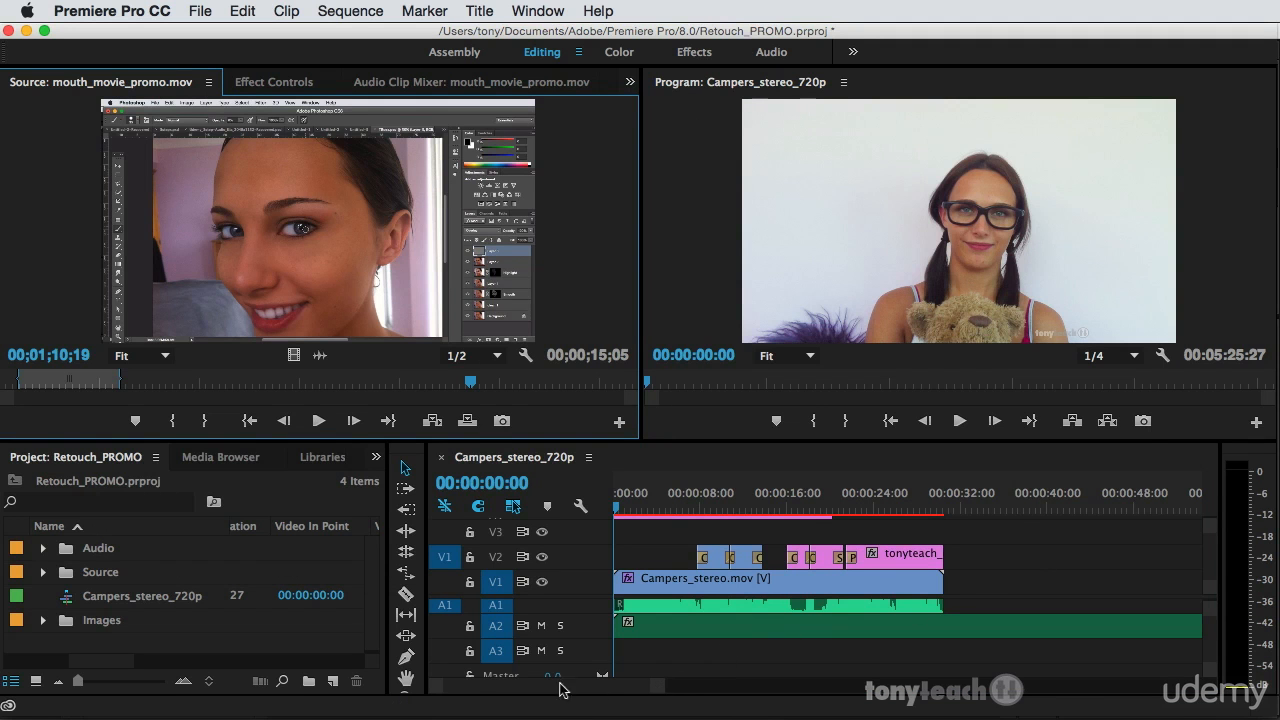
Step: Trim the end of the music clip on A2 to align with the end of Campers_stereo.mov, and play the opening seconds
{"action": "left_click_drag", "start_coordinate": [660, 694], "coordinate": [980, 688]}
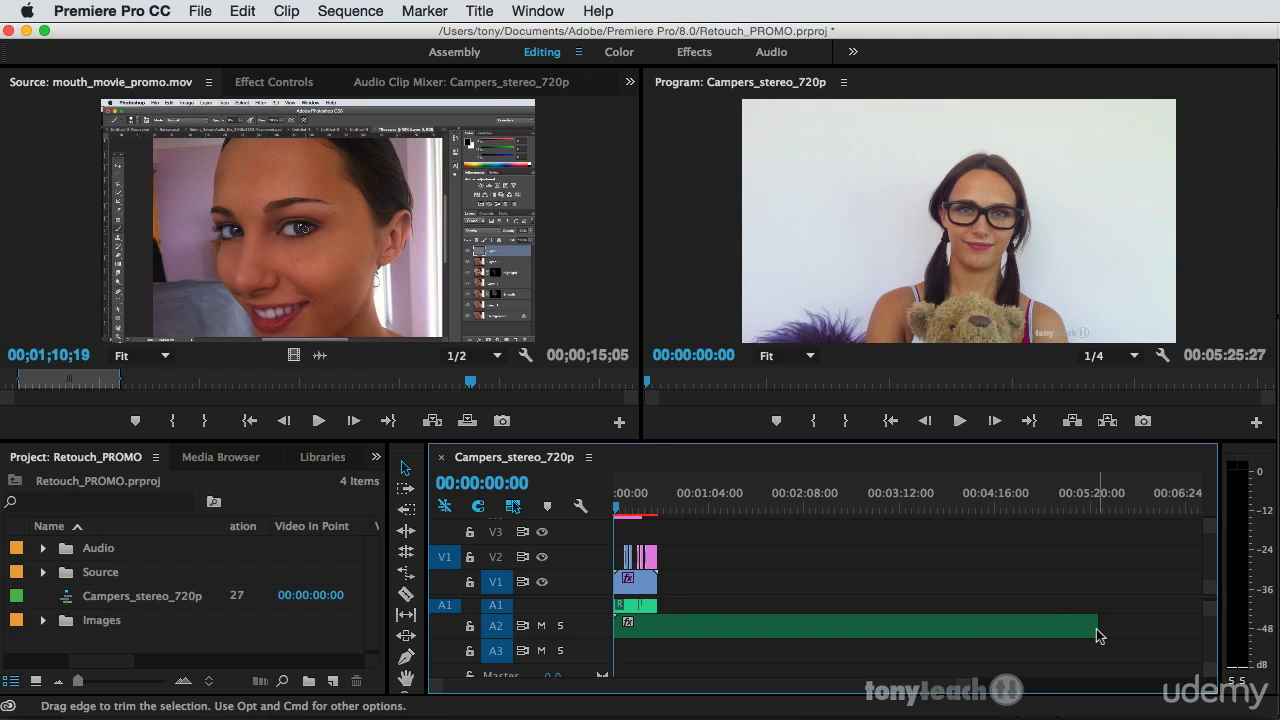
{"action": "left_click_drag", "start_coordinate": [1097, 632], "coordinate": [657, 642]}
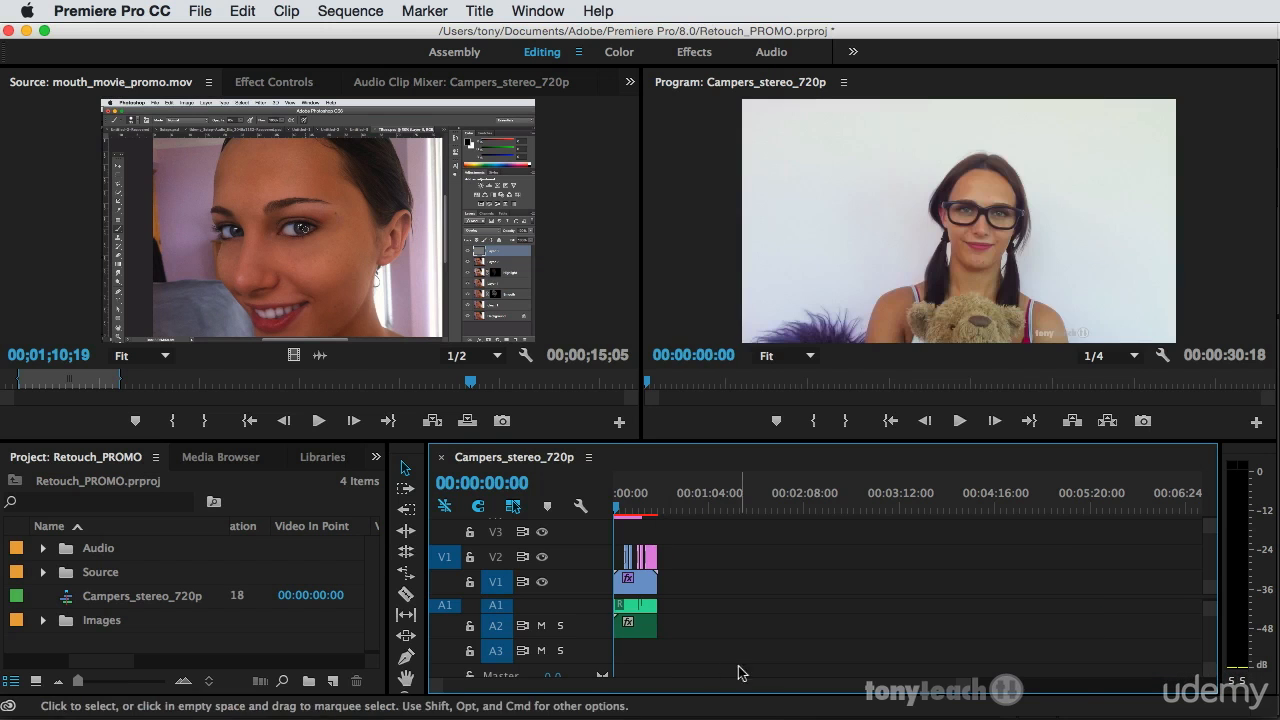
{"action": "mouse_move", "coordinate": [962, 692]}
{"action": "left_mouse_down"}
{"action": "mouse_move", "coordinate": [787, 696]}
{"action": "mouse_move", "coordinate": [800, 695]}
{"action": "left_mouse_up"}
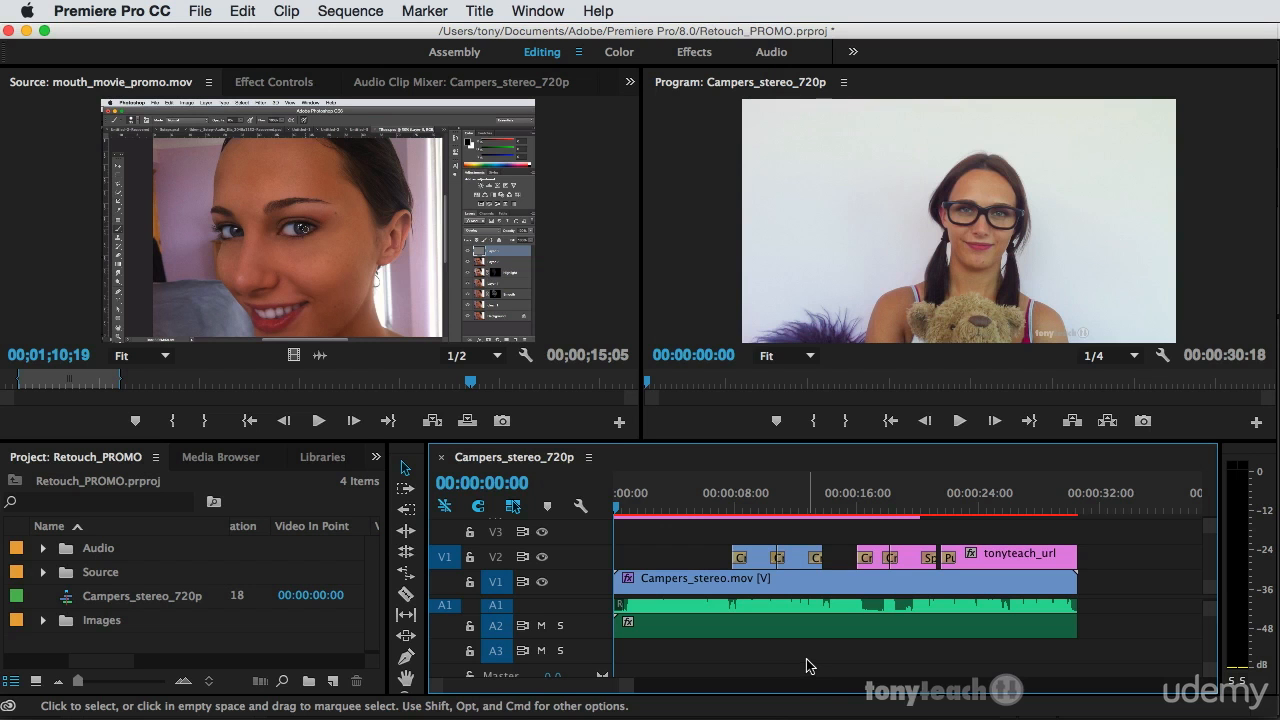
{"action": "key", "text": "space"}
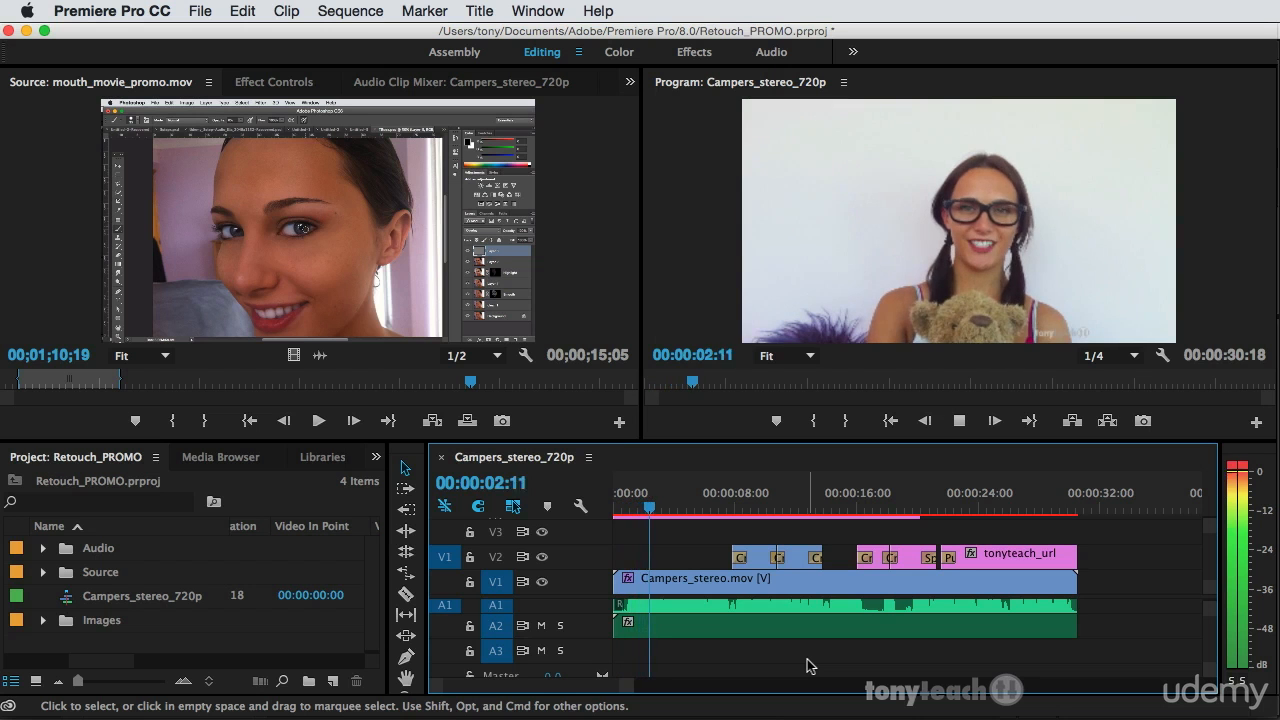
{"action": "key", "text": "space"}
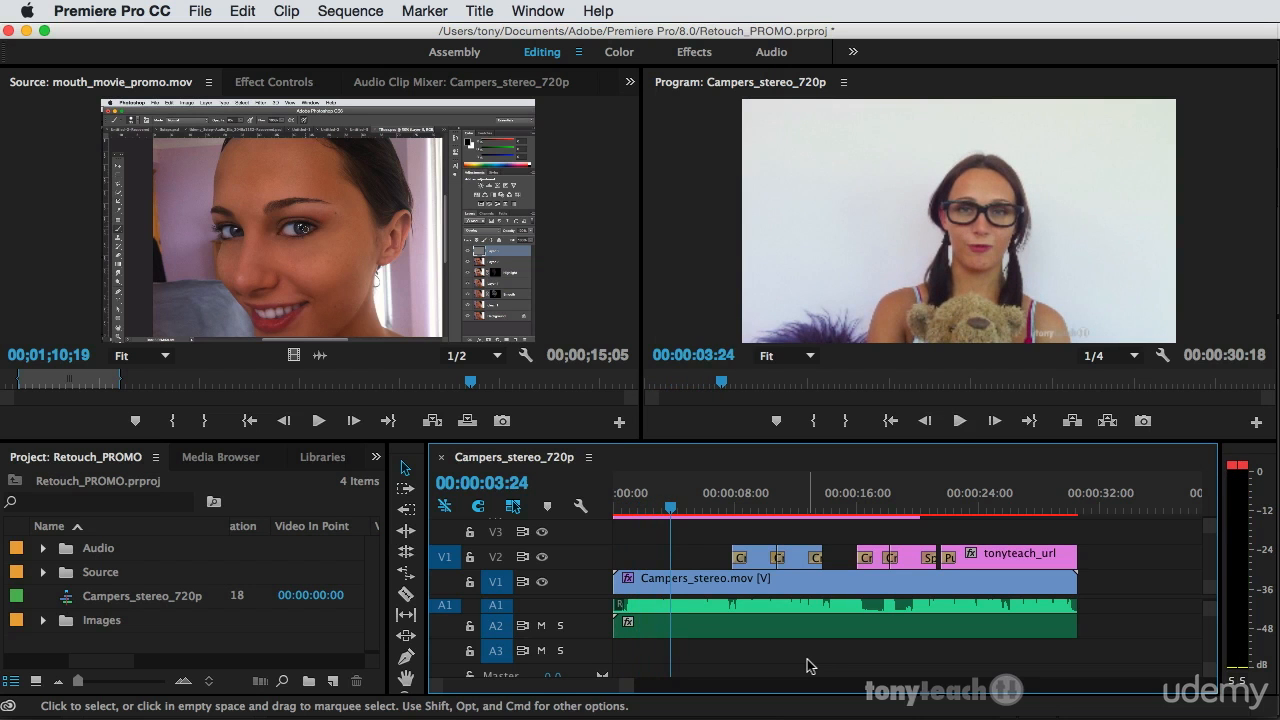
Step: Turn off keyframing for the volume level of the Missing You.wav clip and set the level to -20 dB
{"action": "double_click", "coordinate": [655, 632]}
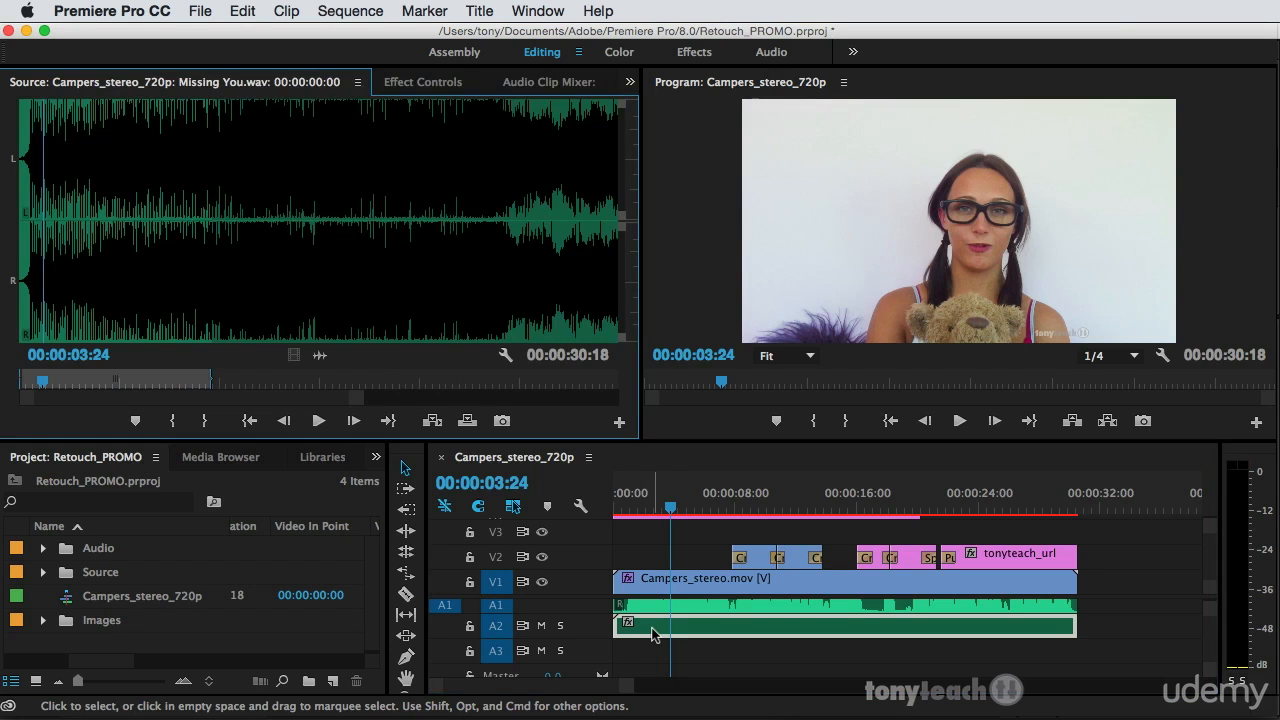
{"action": "left_click", "coordinate": [420, 82]}
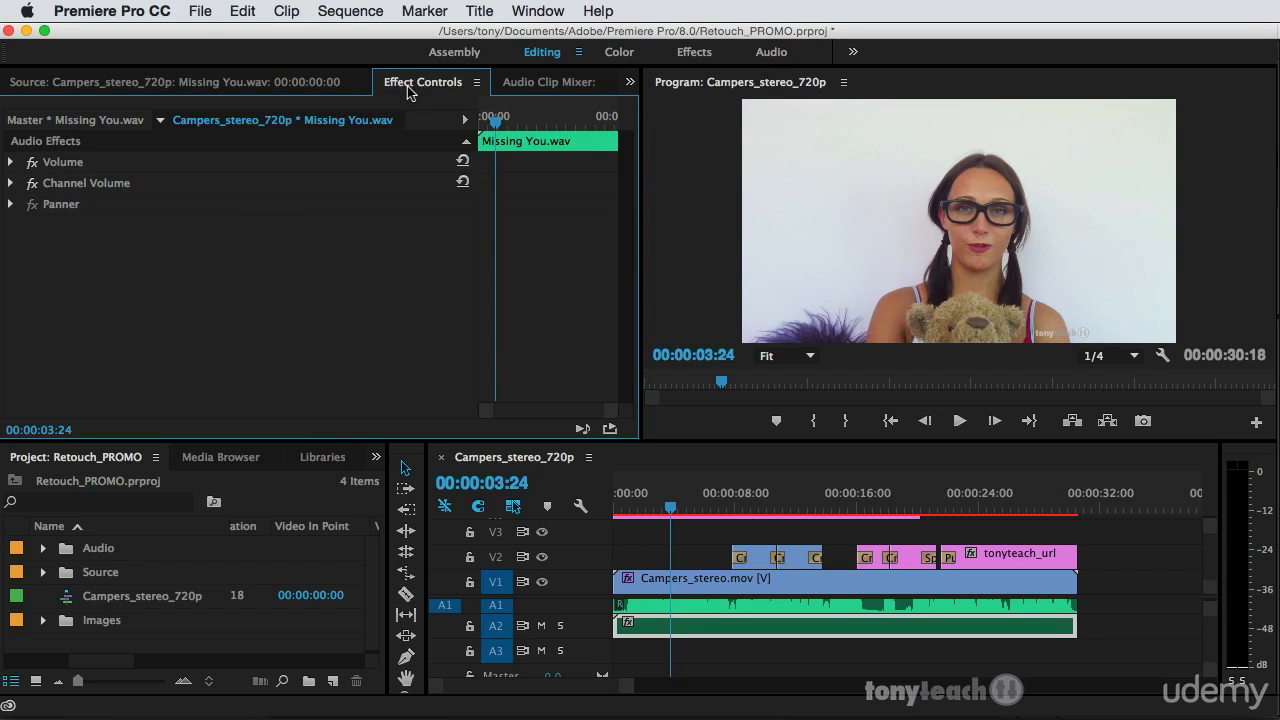
{"action": "left_click", "coordinate": [11, 162]}
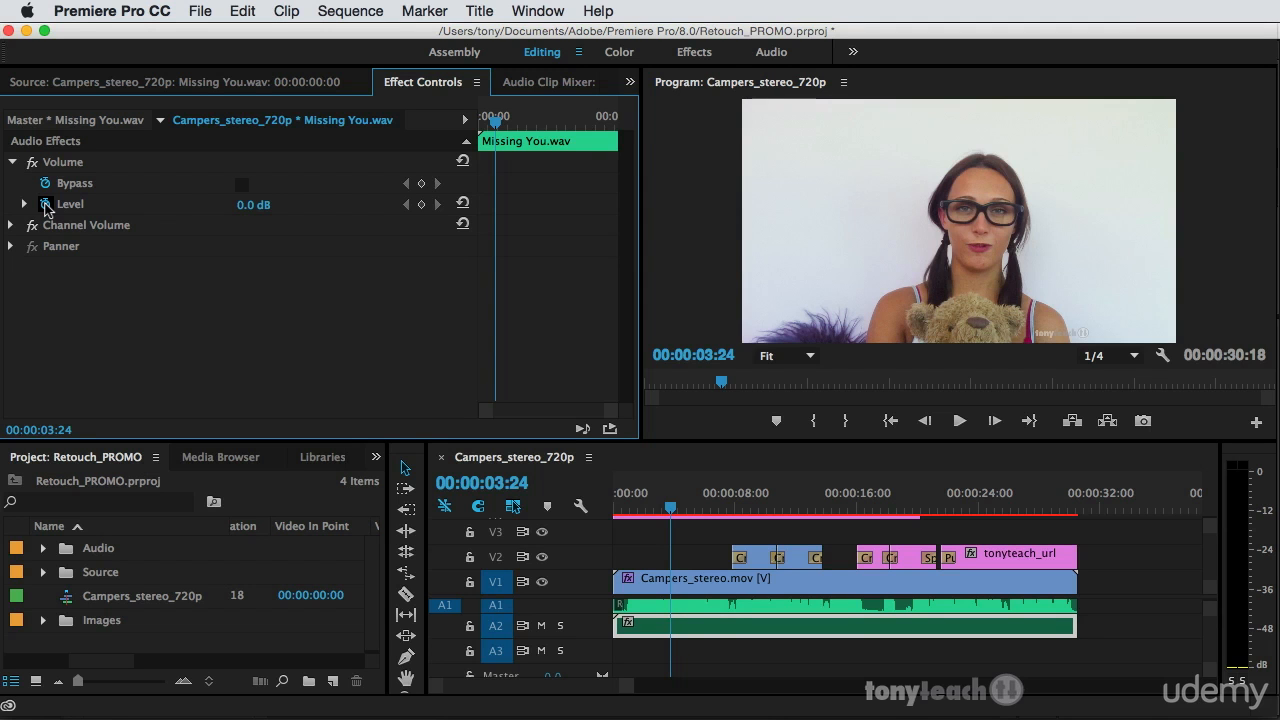
{"action": "left_click", "coordinate": [44, 205]}
{"action": "left_click", "coordinate": [251, 206]}
{"action": "type", "text": "-20"}
{"action": "key", "text": "Return"}
Step: Play the sequence from the start, and extend the end of the music clip on A2 to 00:00:33:04
{"action": "left_click", "coordinate": [617, 507]}
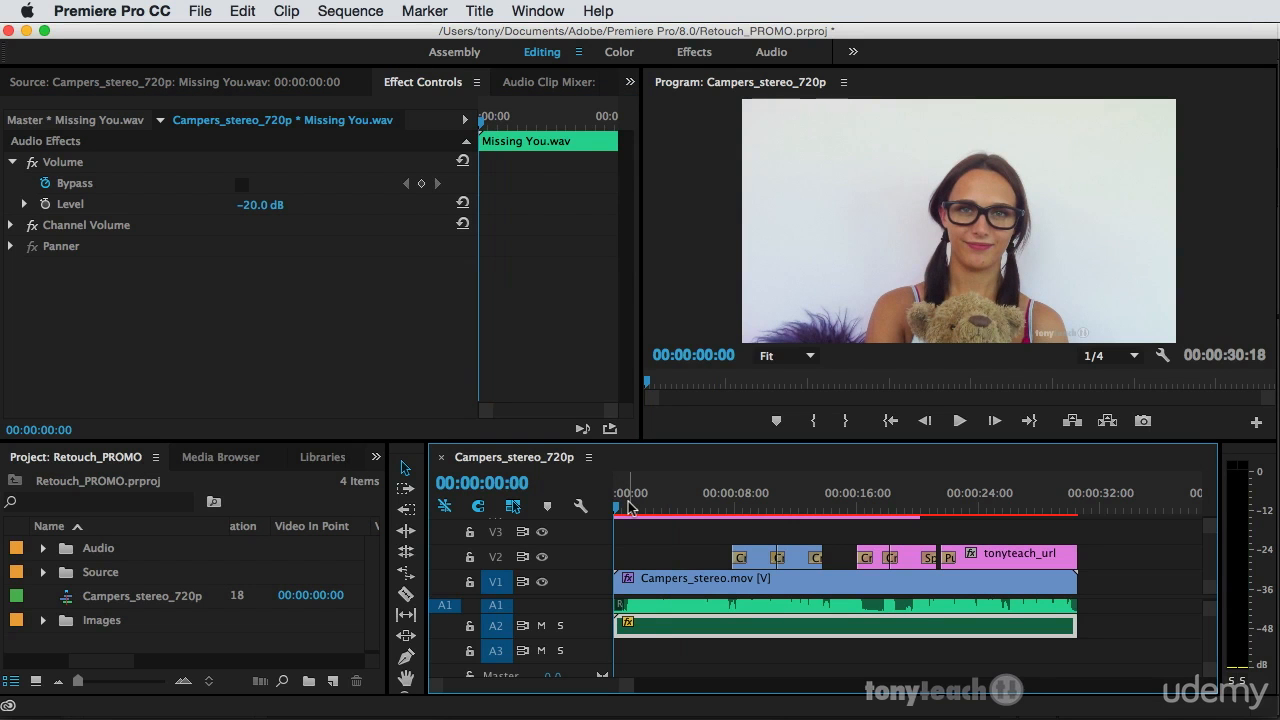
{"action": "key", "text": "space"}
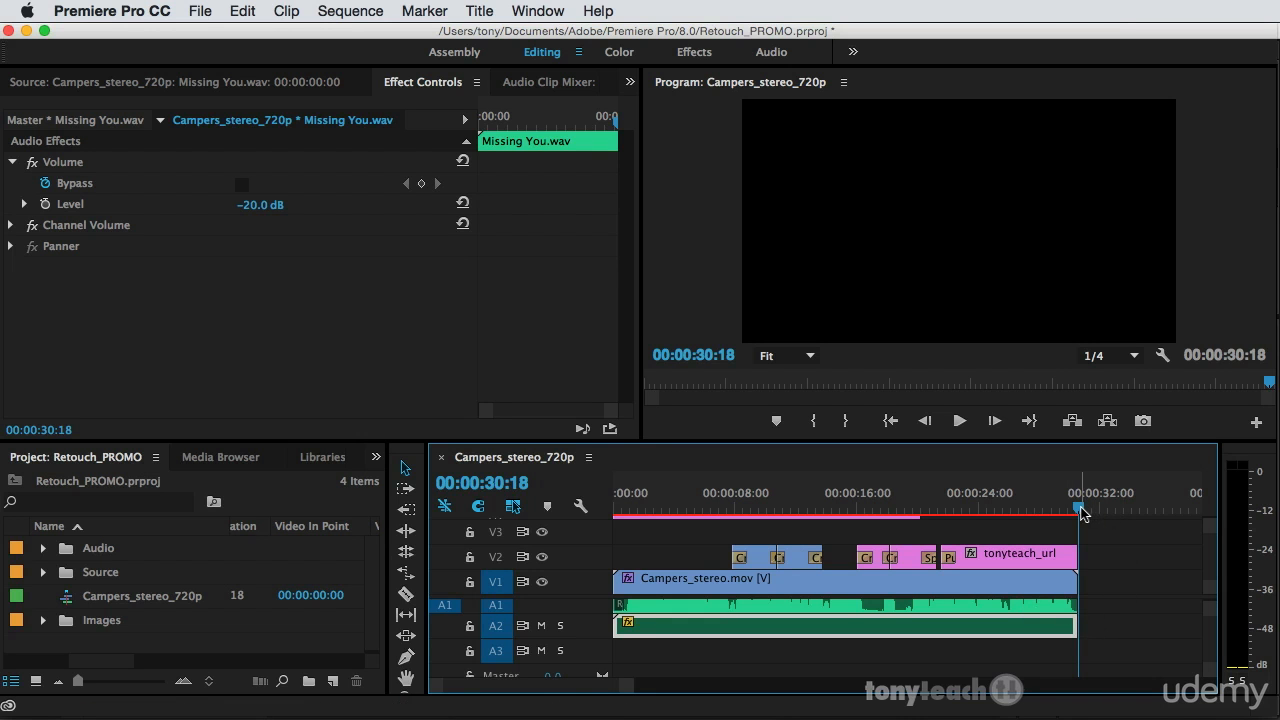
{"action": "left_click_drag", "start_coordinate": [1080, 512], "coordinate": [1121, 514]}
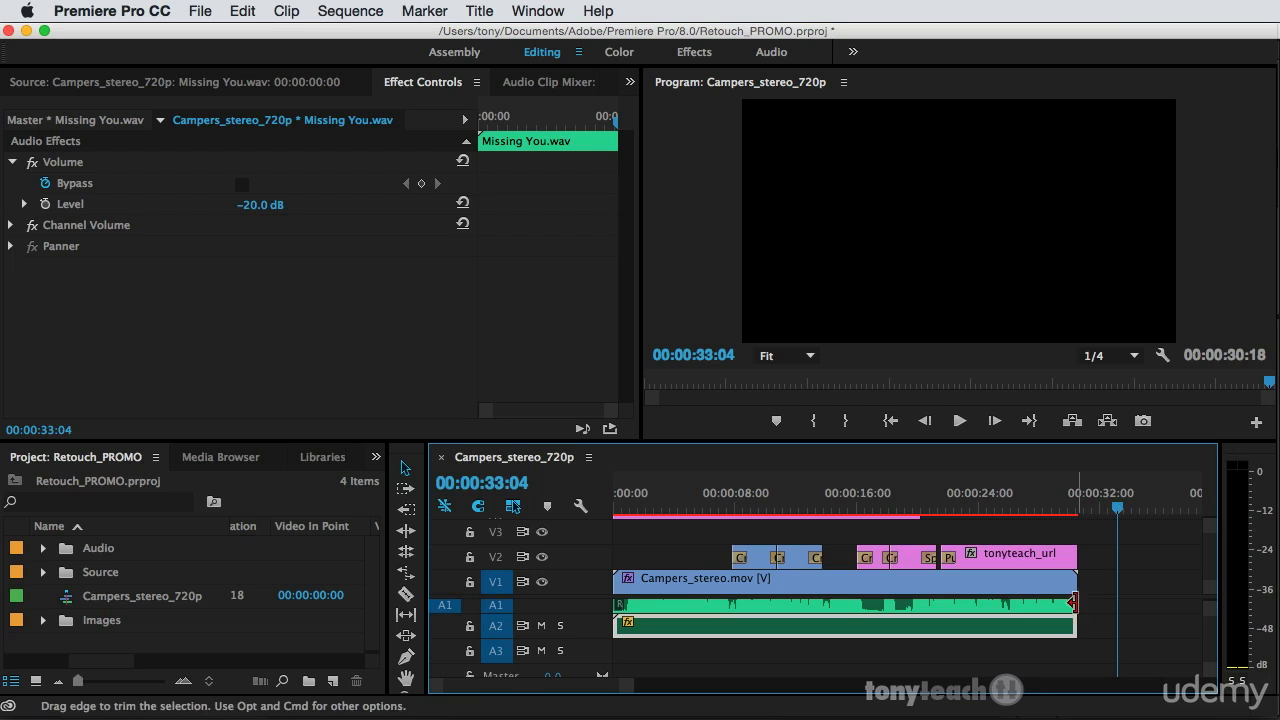
{"action": "left_click_drag", "start_coordinate": [1072, 625], "coordinate": [1112, 626]}
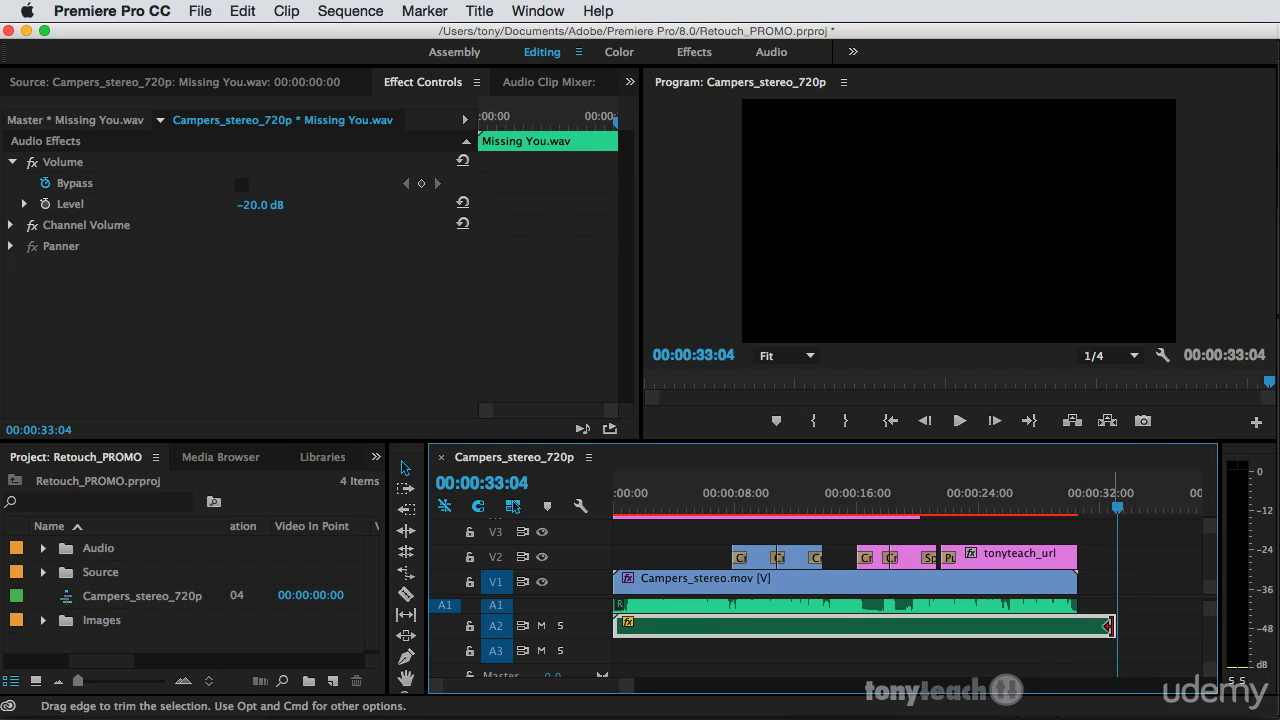
Step: Place Jess_B4-AFTER.jpg from the Images bin on V1 directly after Campers_stereo.mov, ending at 00:00:33:04
{"action": "left_click", "coordinate": [43, 620]}
{"action": "scroll", "coordinate": [80, 615], "scroll_direction": "down", "scroll_amount": 3}
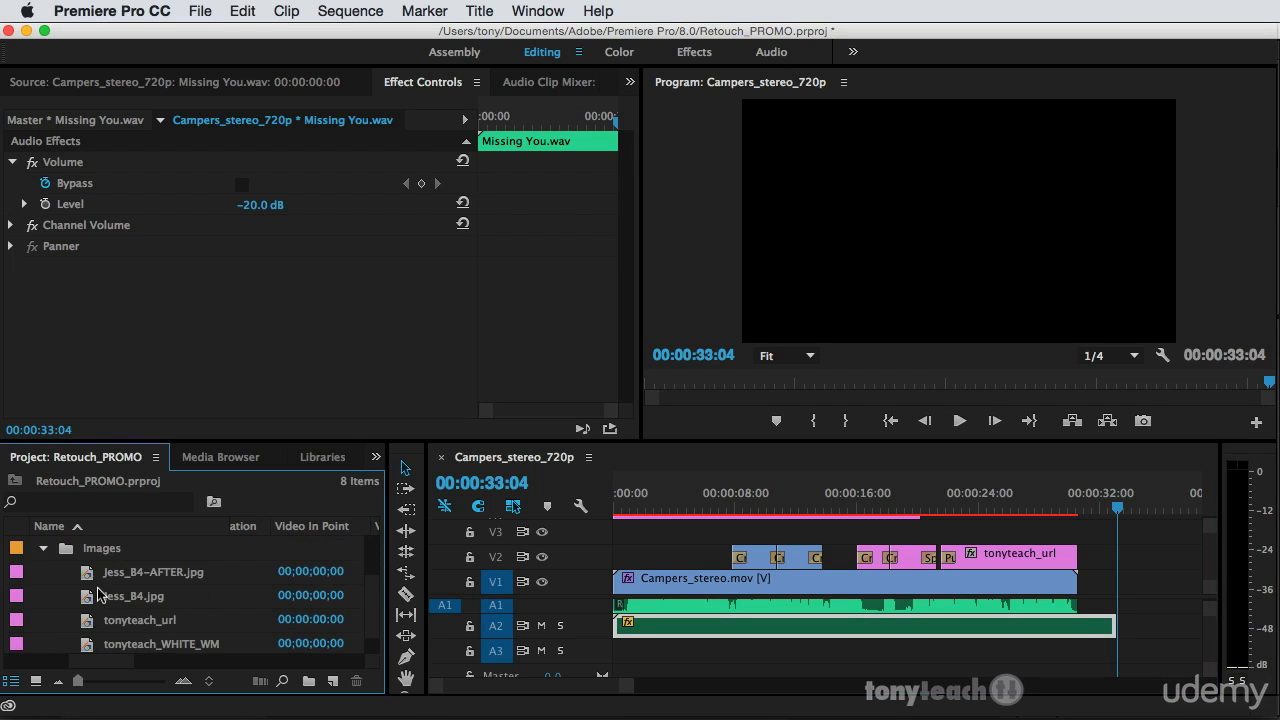
{"action": "left_click_drag", "start_coordinate": [87, 578], "coordinate": [1116, 582]}
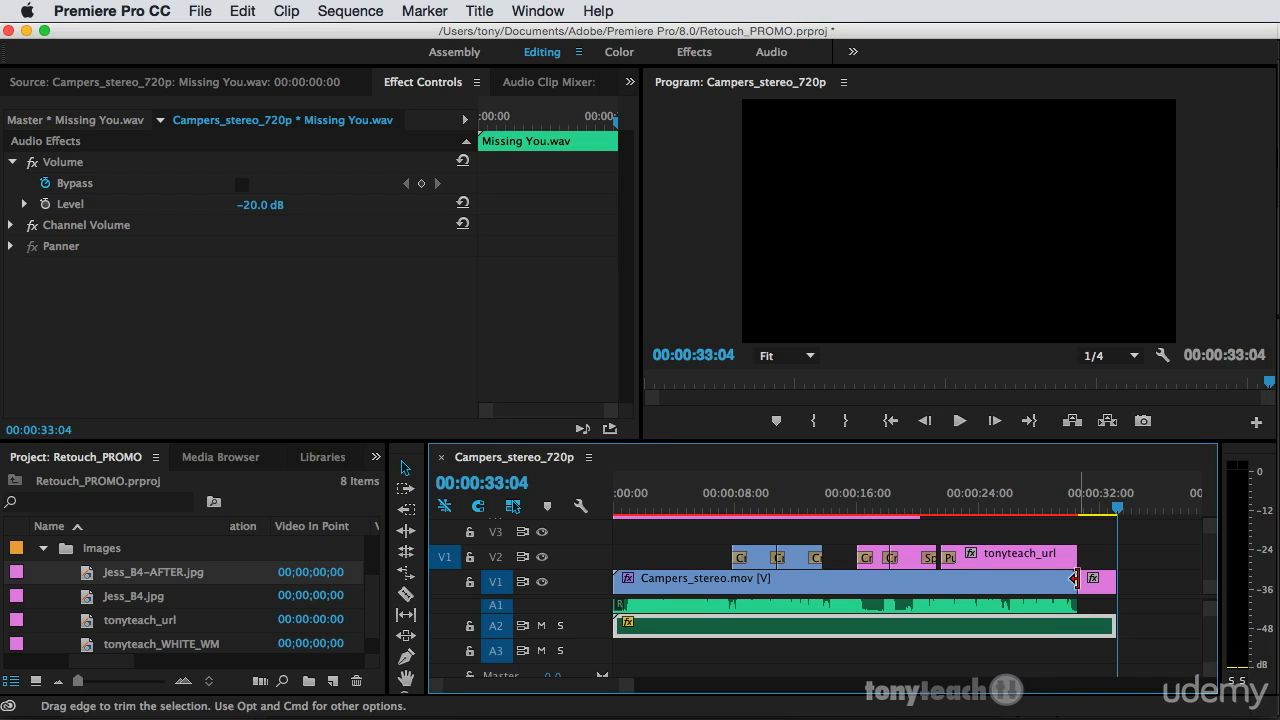
Step: Apply the default transition at the cut between Campers_stereo.mov and the image on V1, and play across it
{"action": "right_click", "coordinate": [1078, 584]}
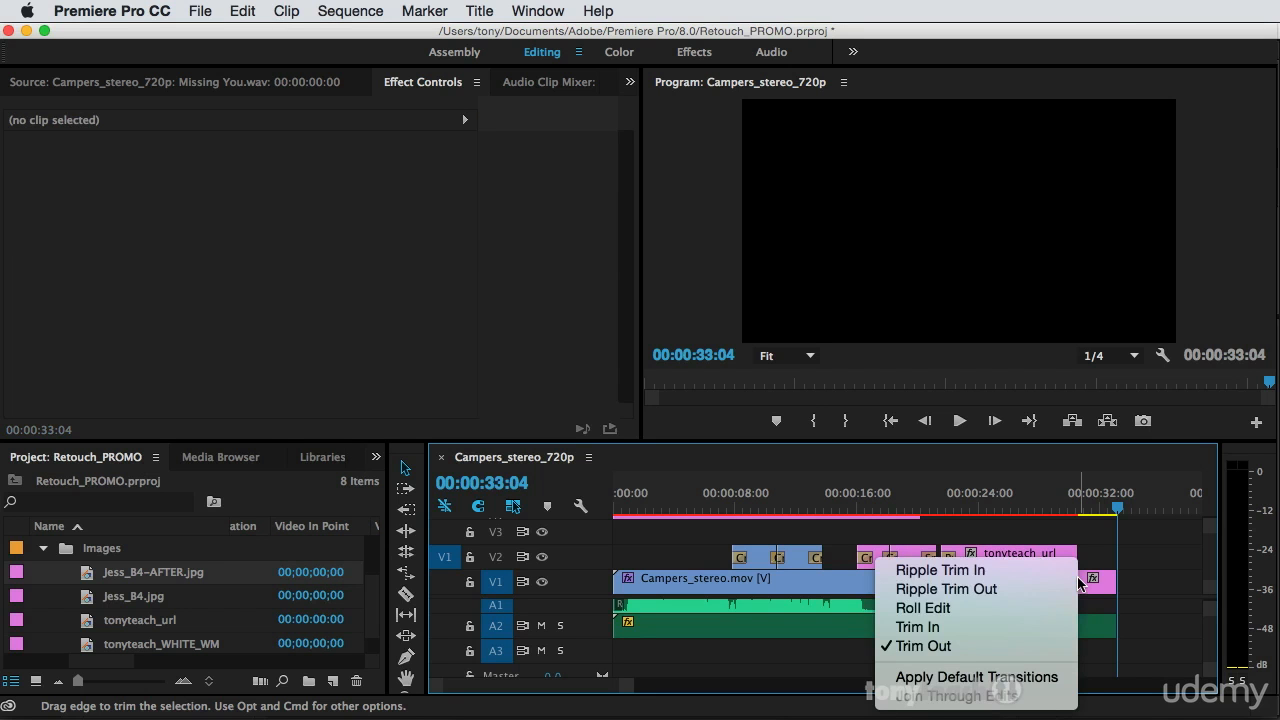
{"action": "left_click", "coordinate": [957, 677]}
{"action": "left_click", "coordinate": [1068, 510]}
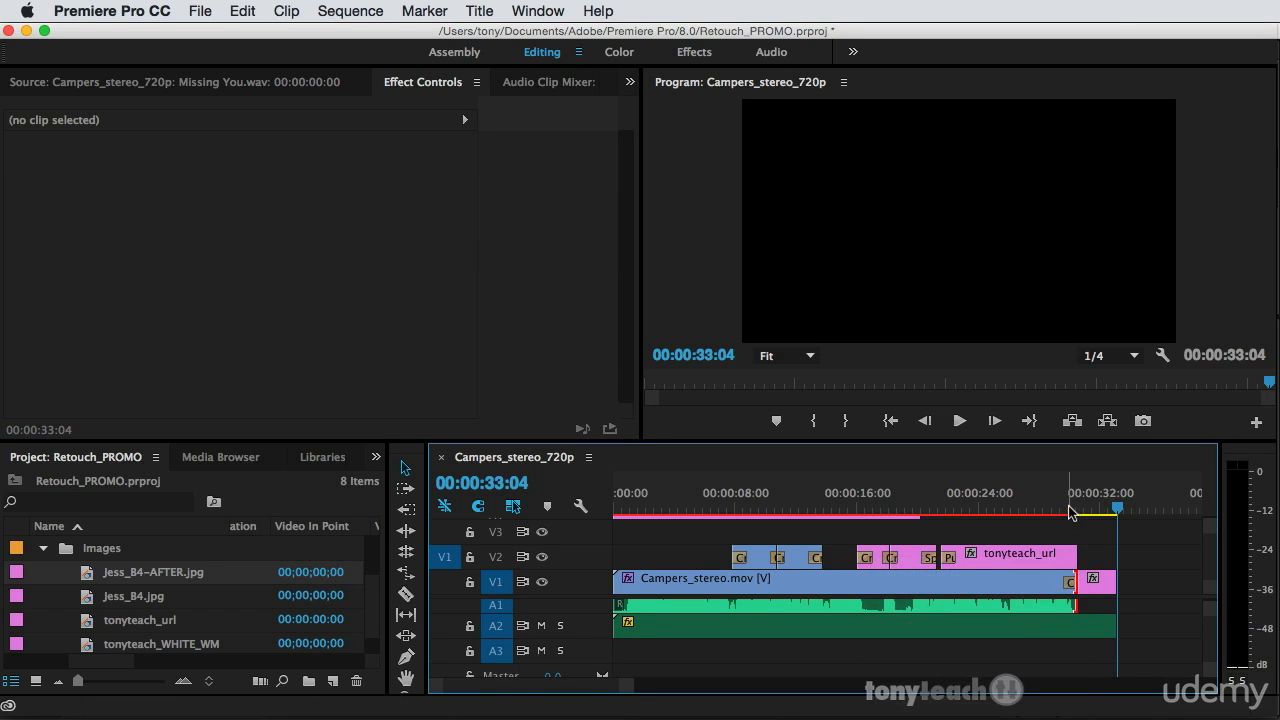
{"action": "key", "text": "Left"}
{"action": "key", "text": "Left"}
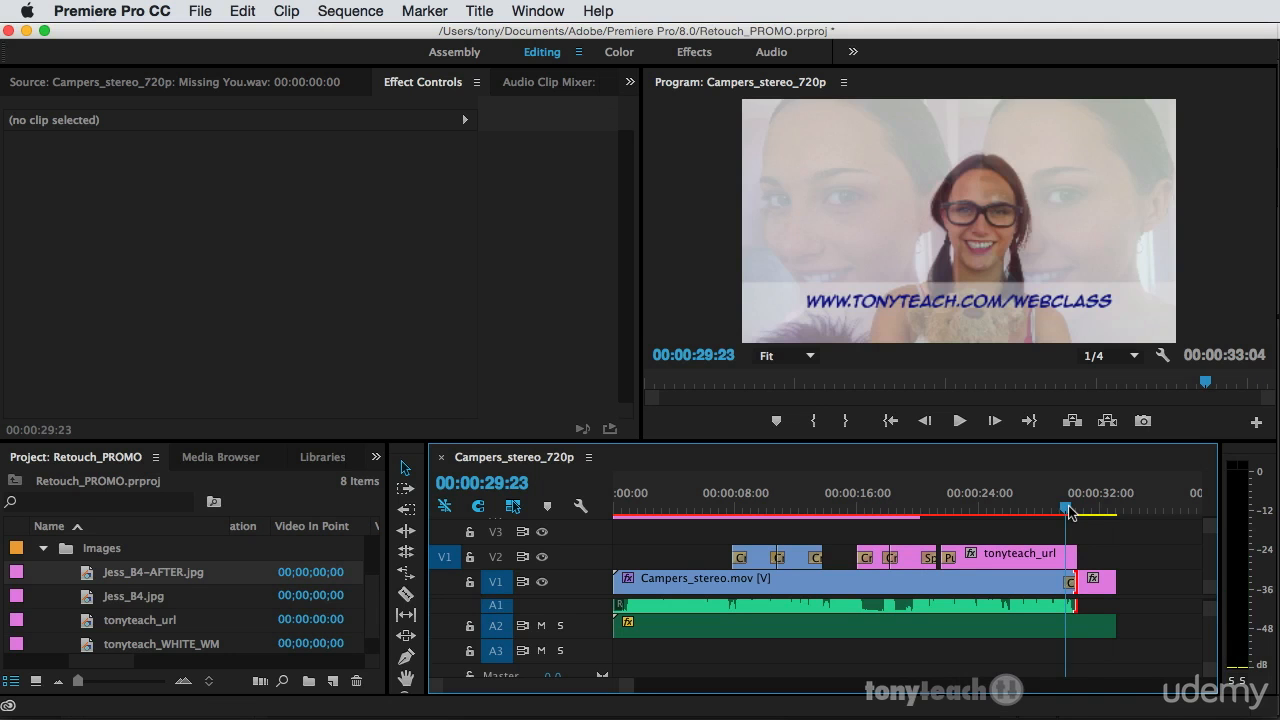
{"action": "key", "text": "space"}
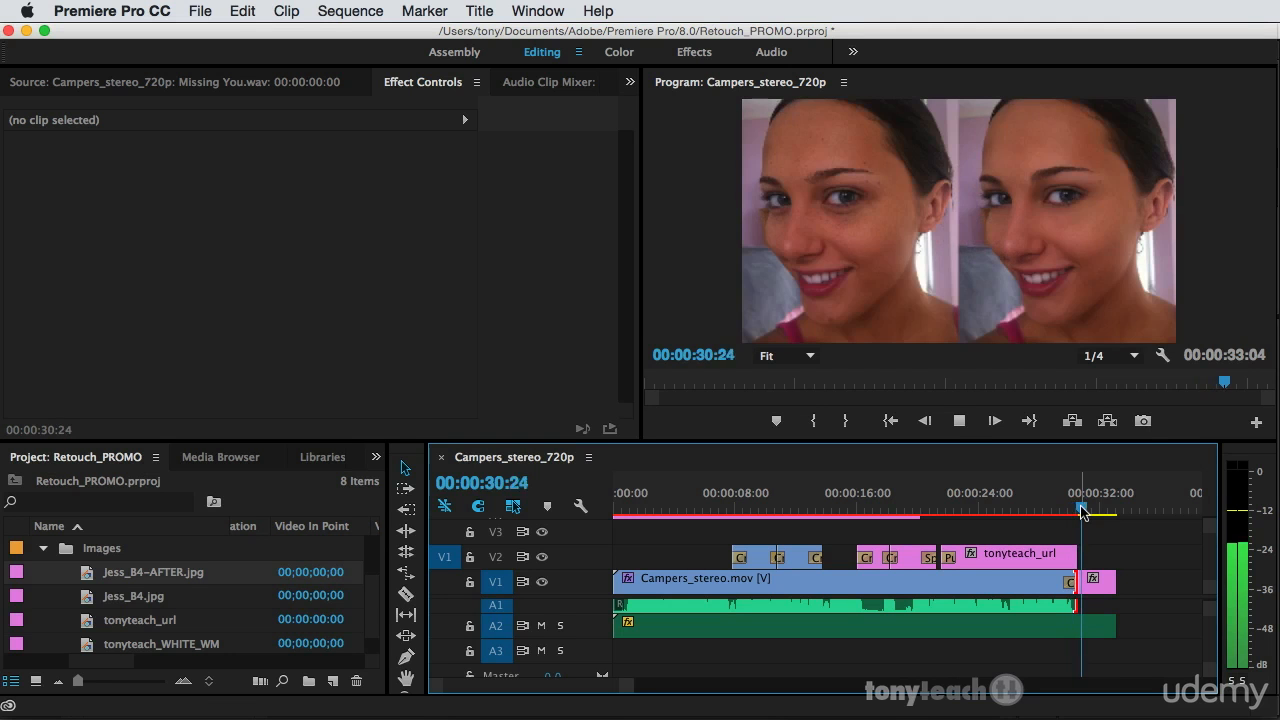
{"action": "key", "text": "space"}
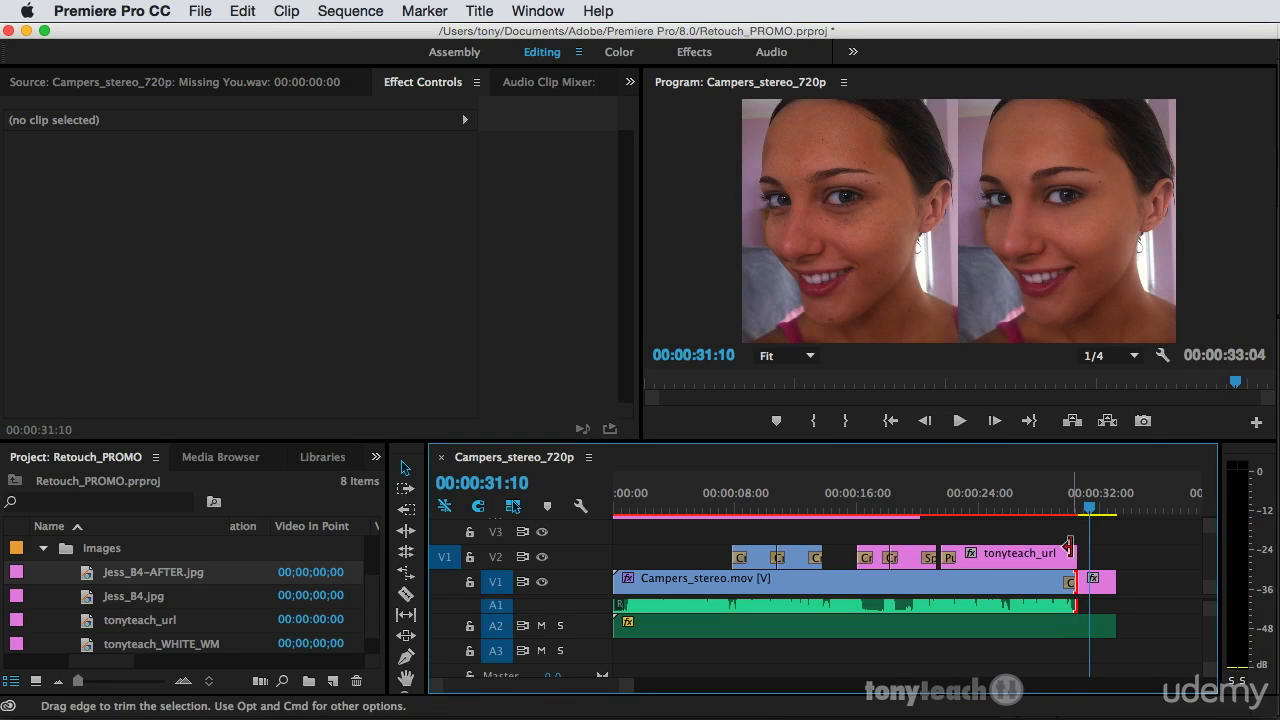
Step: Extend the tonyteach_url title on V2 to the end of the image at 00:00:33:04 and play the extended part
{"action": "left_click_drag", "start_coordinate": [1068, 548], "coordinate": [1112, 549]}
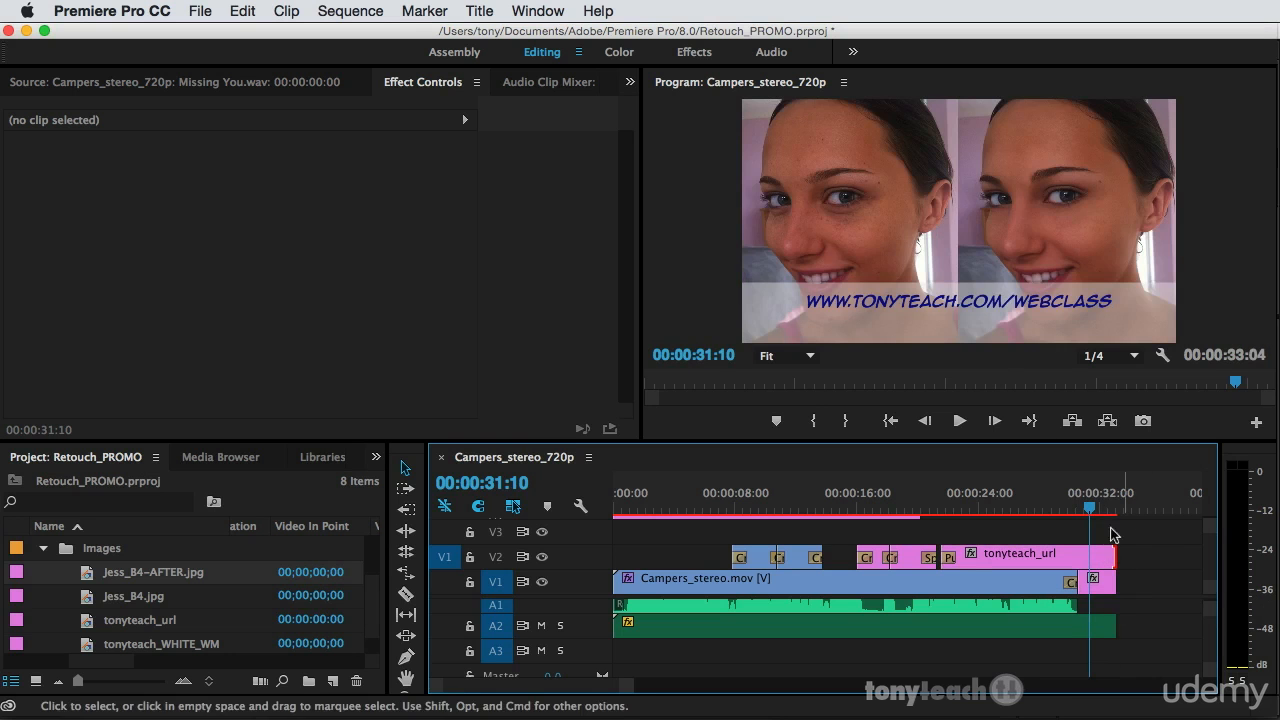
{"action": "key", "text": "Up"}
{"action": "key", "text": "space"}
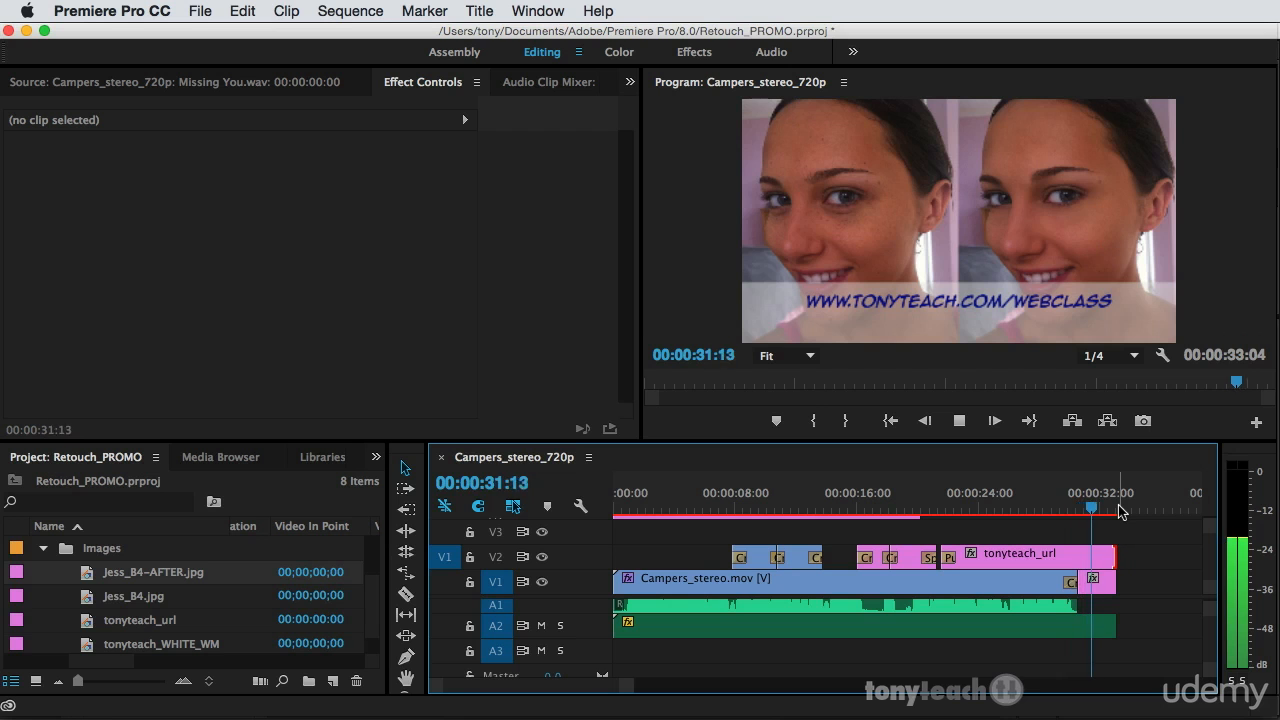
{"action": "key", "text": "space"}
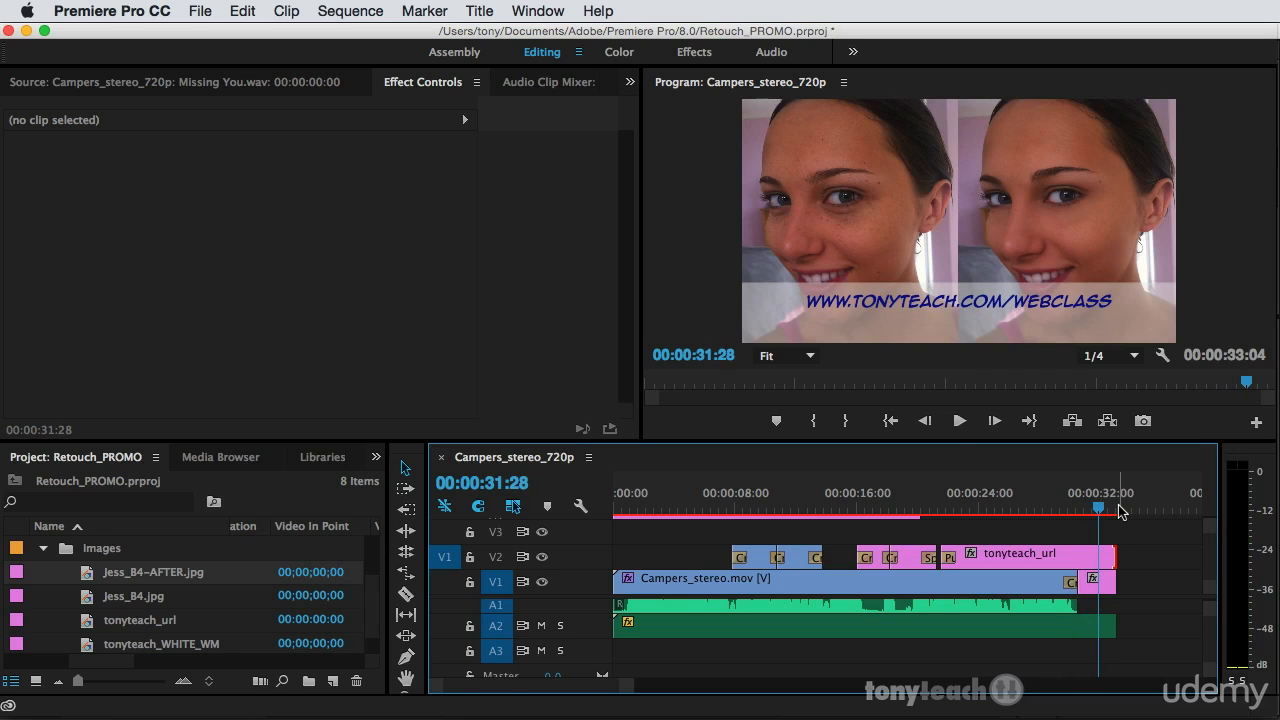
Step: Apply the default transition to the end of the music clip on A2 and set its duration to 3 seconds
{"action": "right_click", "coordinate": [1113, 627]}
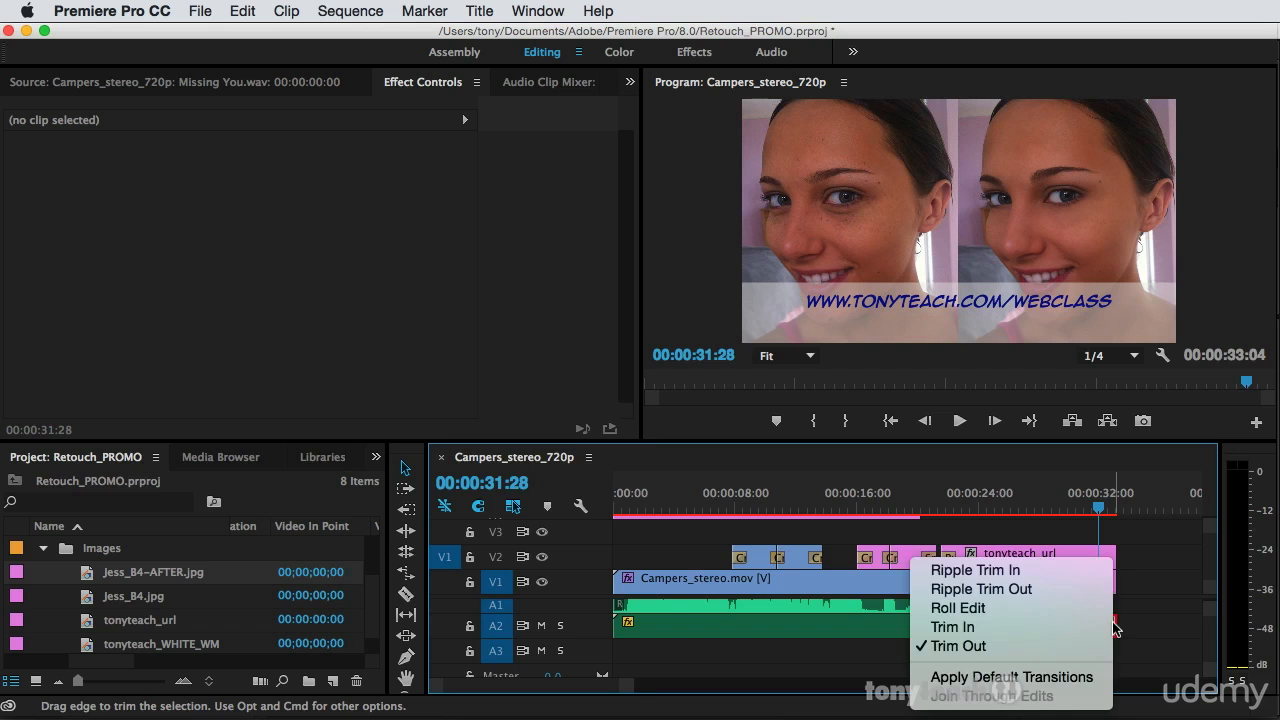
{"action": "left_click", "coordinate": [1046, 678]}
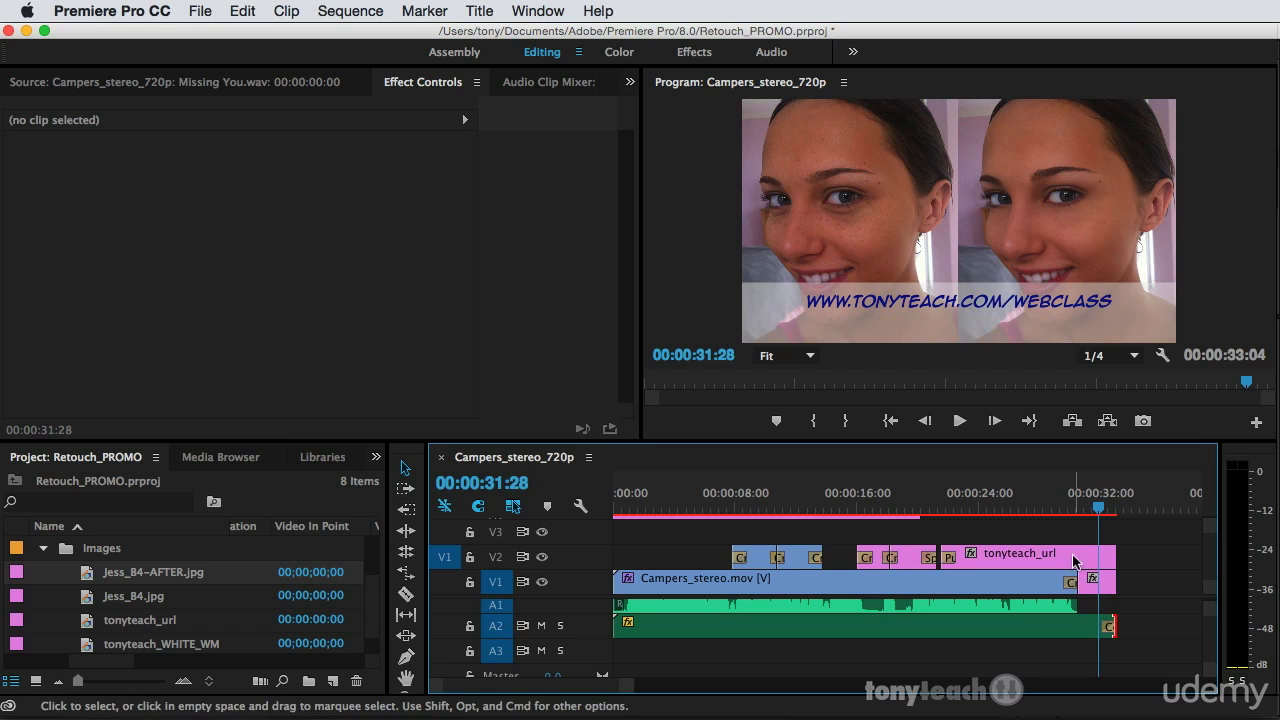
{"action": "double_click", "coordinate": [1109, 630]}
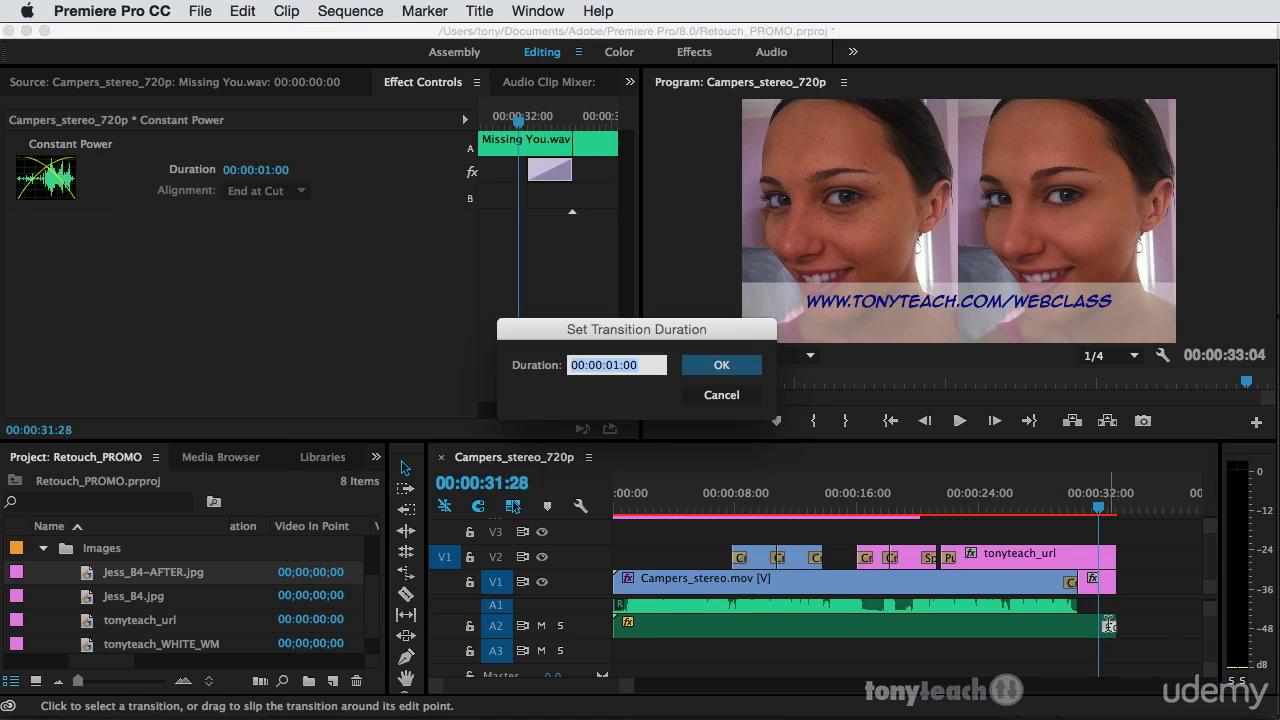
{"action": "left_click", "coordinate": [616, 365]}
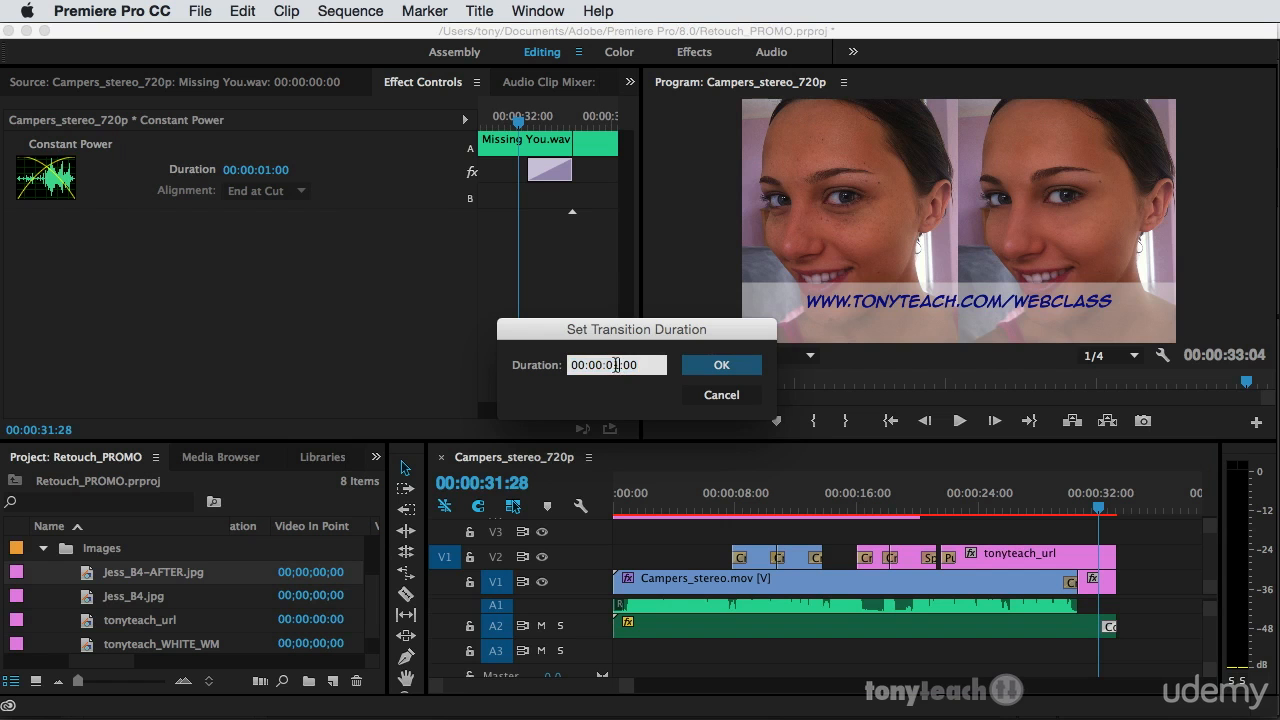
{"action": "left_click", "coordinate": [725, 375]}
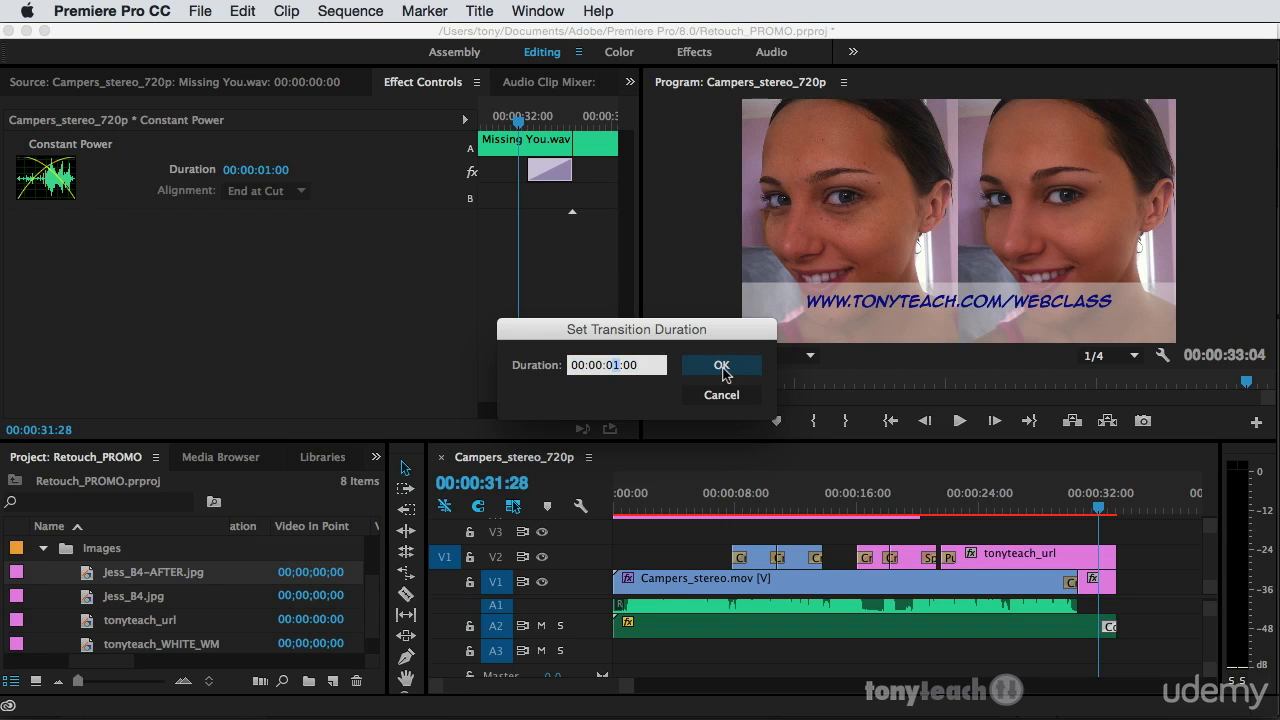
{"action": "type", "text": "3"}
{"action": "left_click", "coordinate": [722, 366]}
Step: Play the sequence from 00:00:23:10 to check the music fade-out at the end
{"action": "left_click", "coordinate": [1042, 498]}
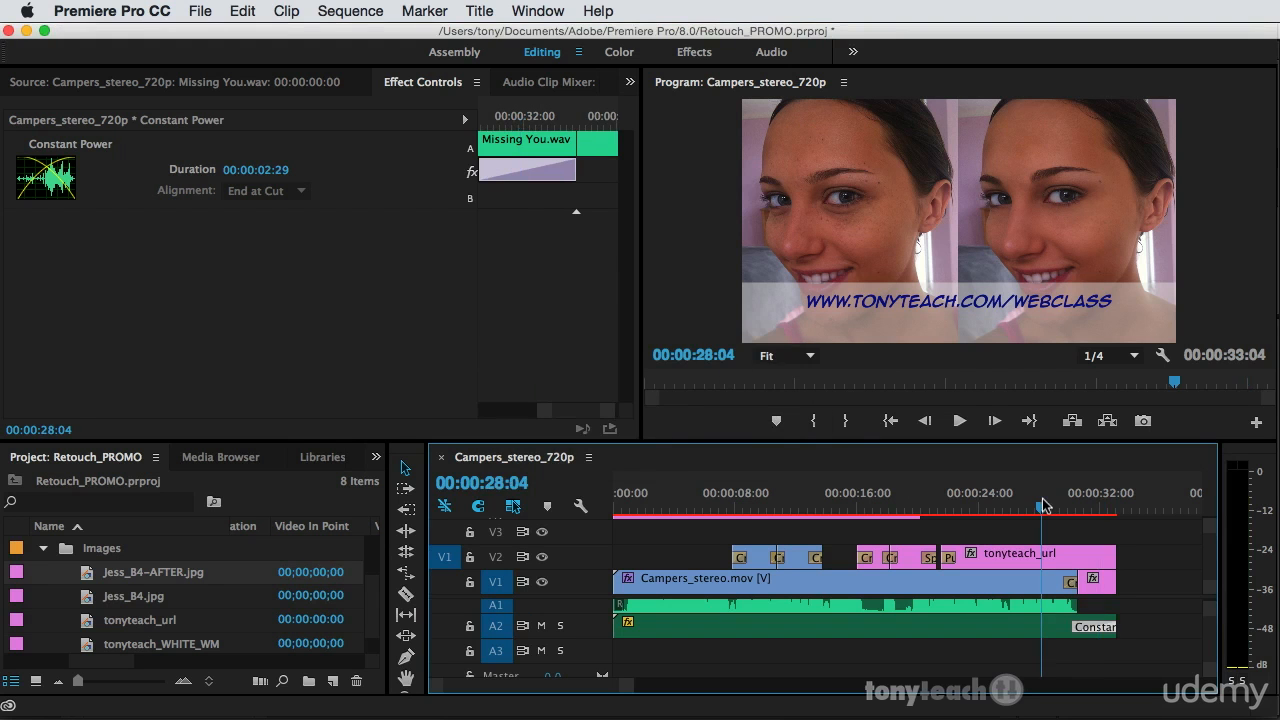
{"action": "left_click", "coordinate": [969, 499]}
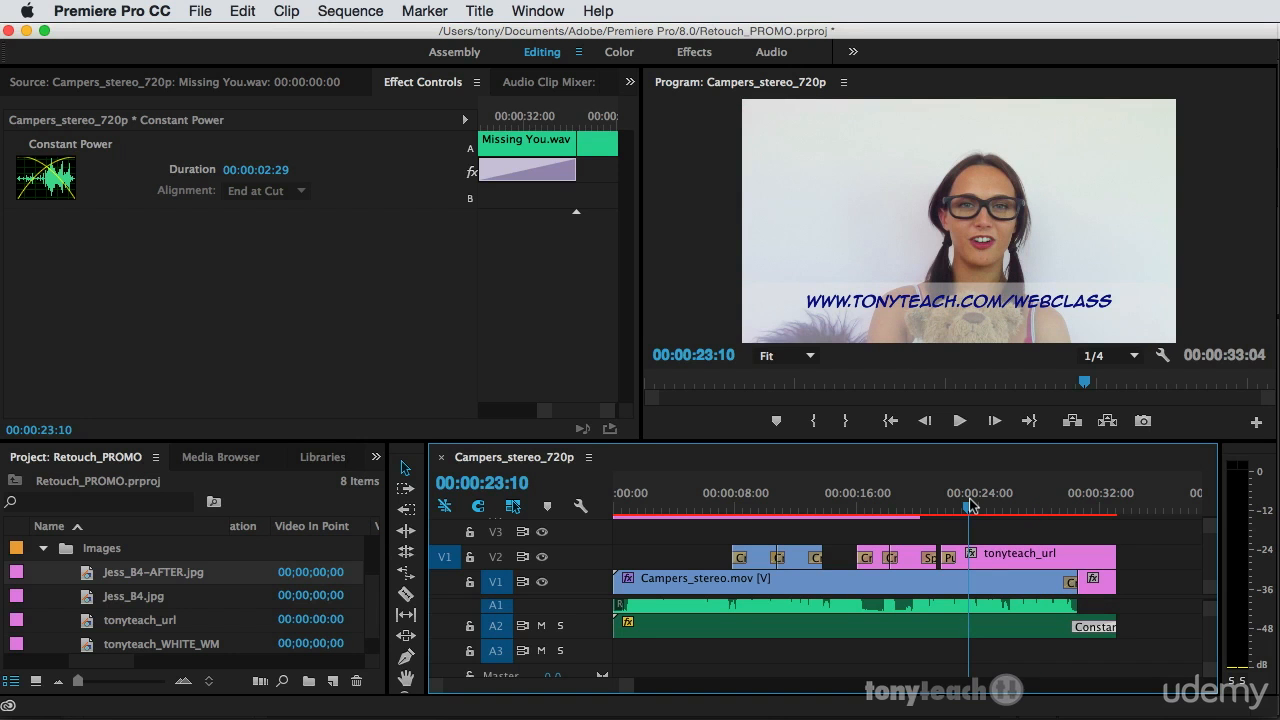
{"action": "key", "text": "space"}
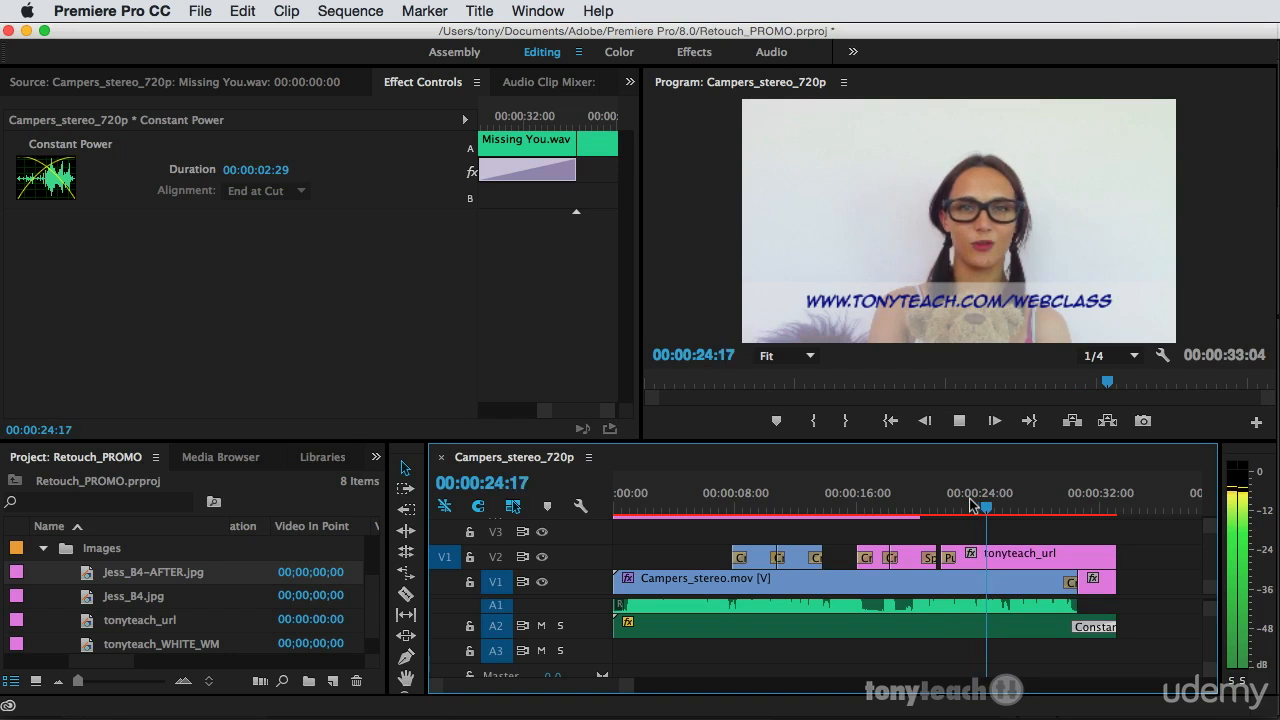